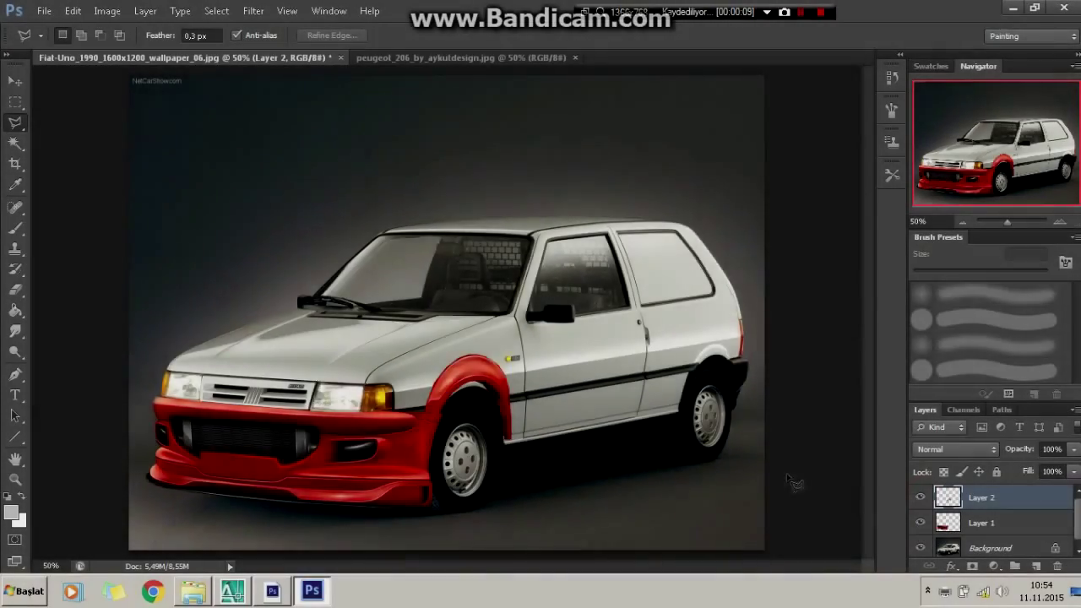
Make Layer 1 active and zoom in on the bumper–fender join
left_click(989, 522)
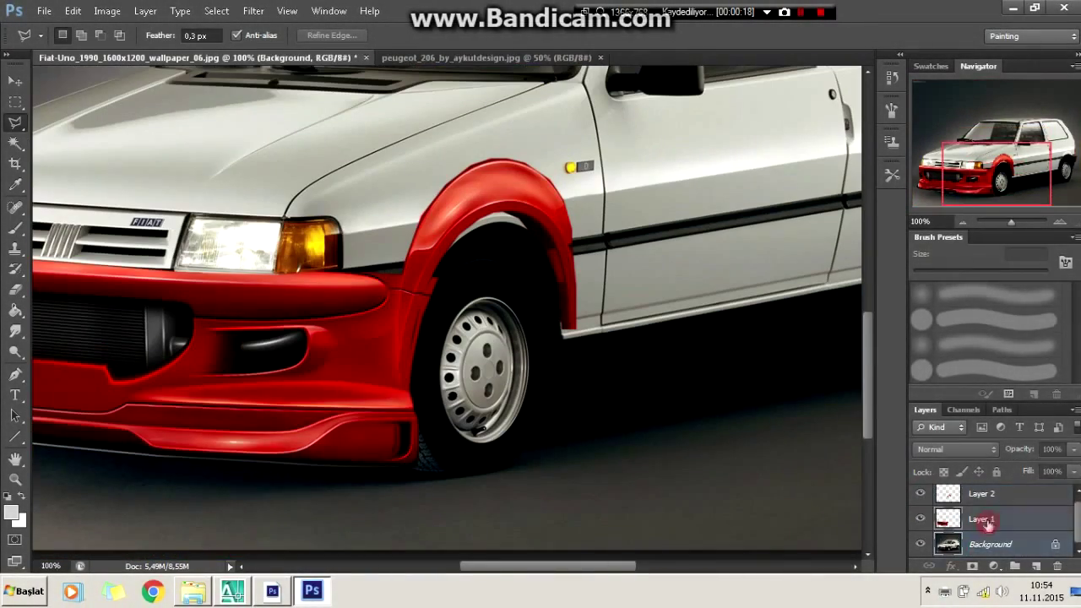
right_click(989, 521)
key("Escape")
key("ctrl+plus")
key("ctrl+plus")
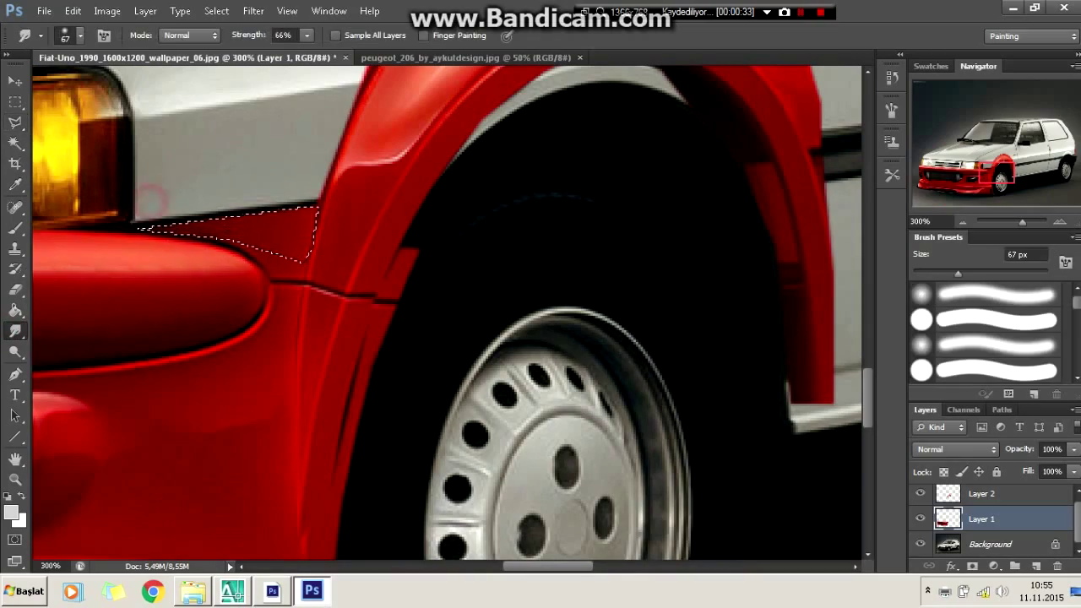
Select an ellipse around the Fiat's front wheel and reshape it to fit with Transform Selection
right_click(126, 133)
key("Escape")
key("ctrl+minus")
key("ctrl+minus")
key("ctrl+plus")
left_click(15, 102)
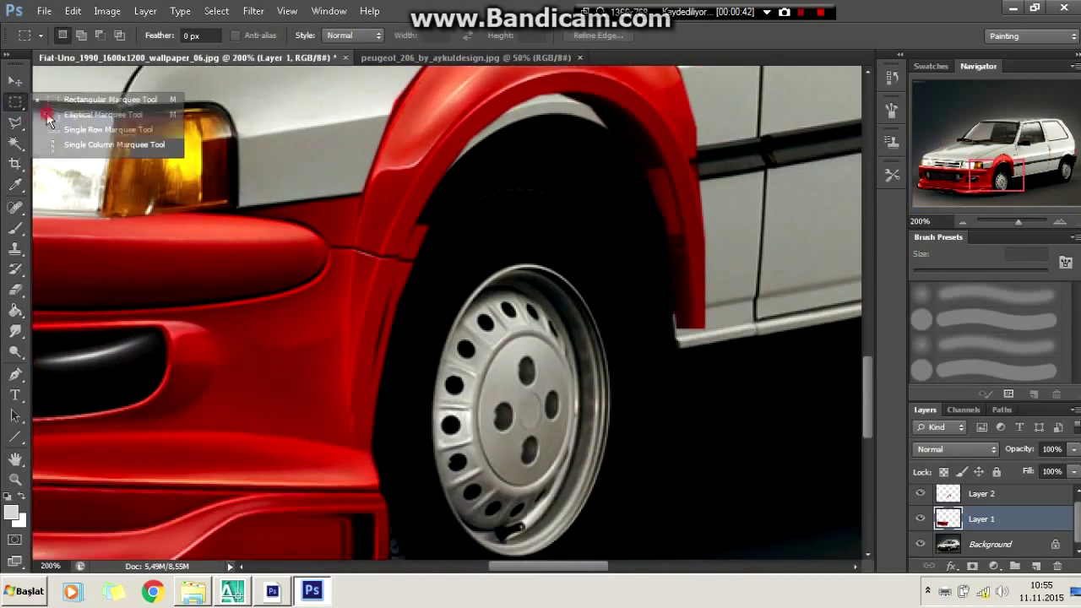
left_click_drag(374, 80, 674, 553)
scroll(632, 477, "up", 3)
right_click(600, 309)
left_click(633, 473)
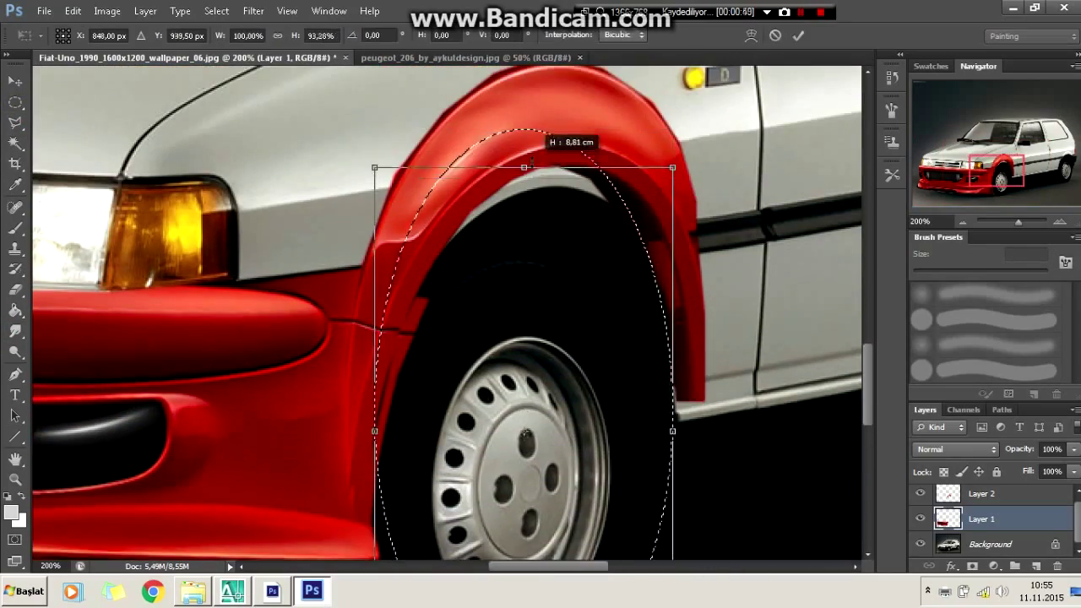
left_click_drag(718, 140, 611, 253)
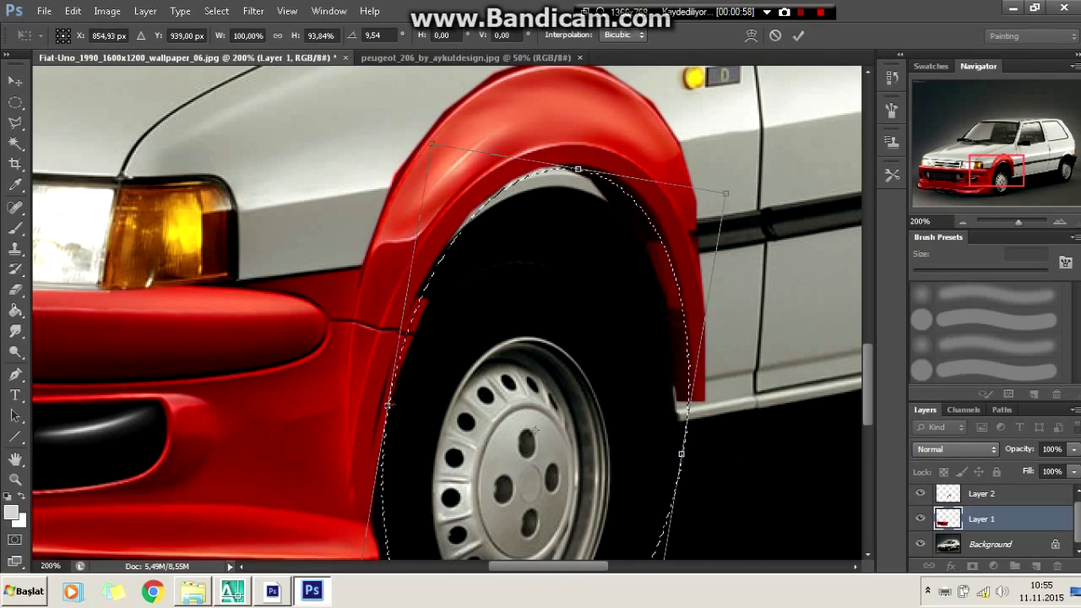
scroll(578, 376, "down", 2)
left_click(799, 35)
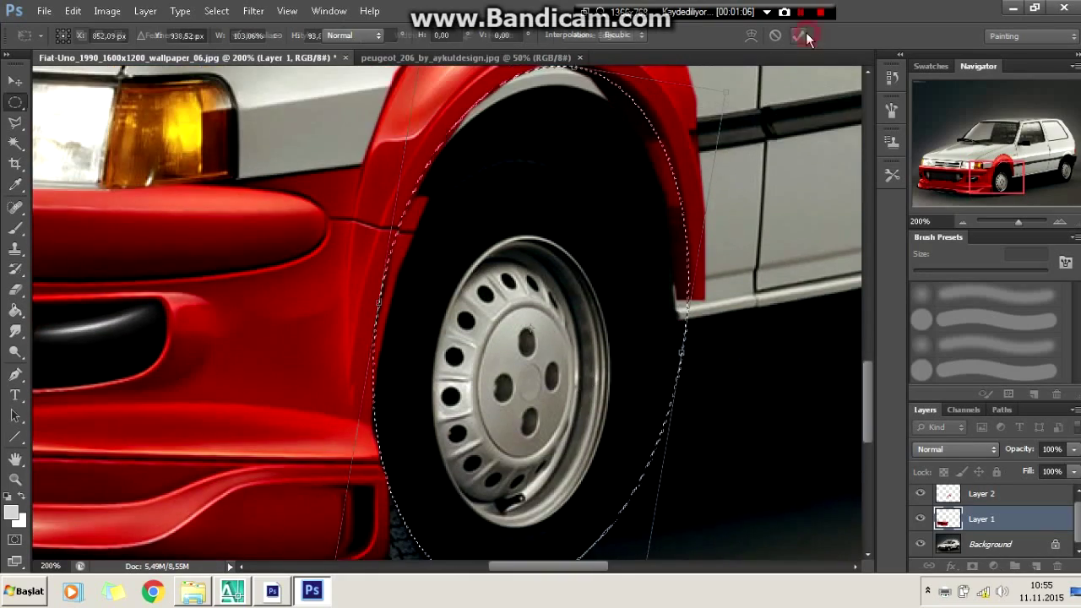
Paint the front wheel selection solid black with the Brush
key("ctrl+minus")
left_click(11, 512)
left_click(989, 154)
key("b")
left_click(66, 36)
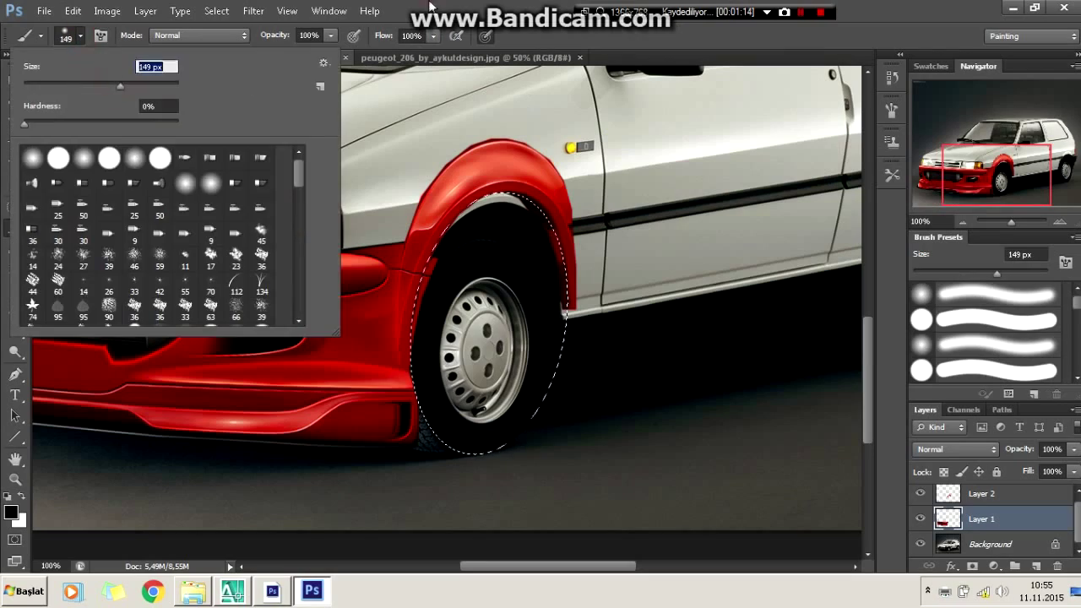
left_click_drag(486, 397, 503, 281)
On Layer 2, erase the front fender's top edge lower and softer
left_click(982, 493)
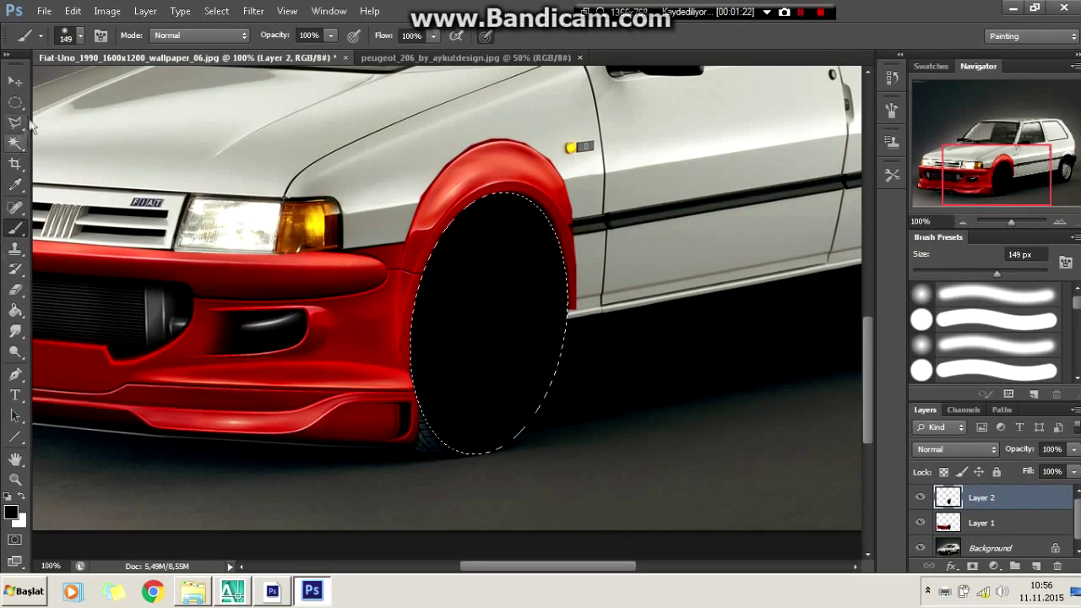
key("l")
key("ctrl+plus")
key("ctrl+plus")
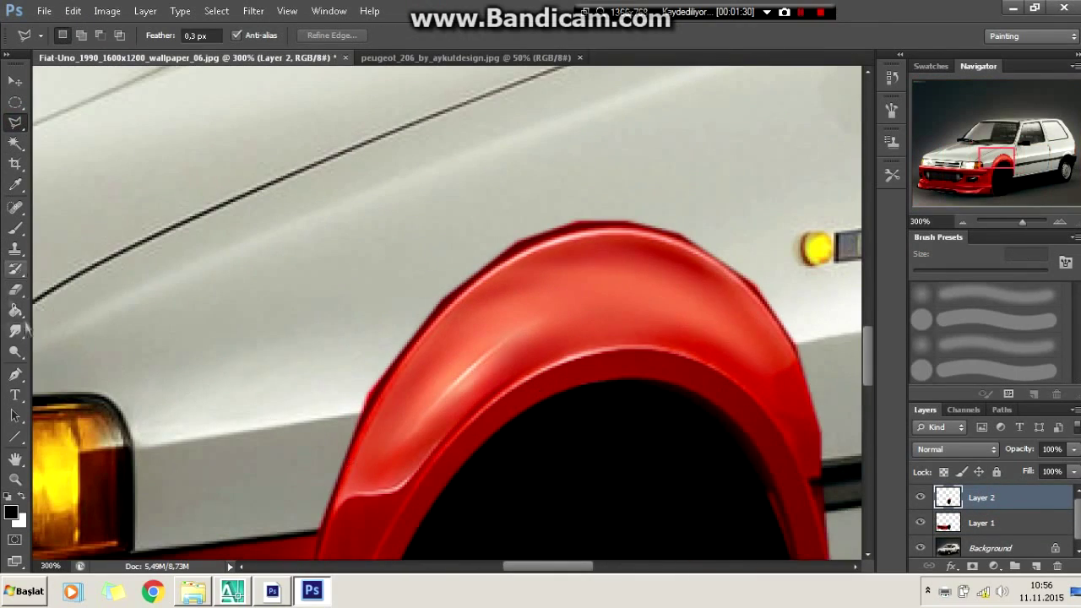
left_click(15, 289)
mouse_move(474, 254)
left_mouse_down()
mouse_move(671, 226)
mouse_move(773, 313)
left_mouse_up()
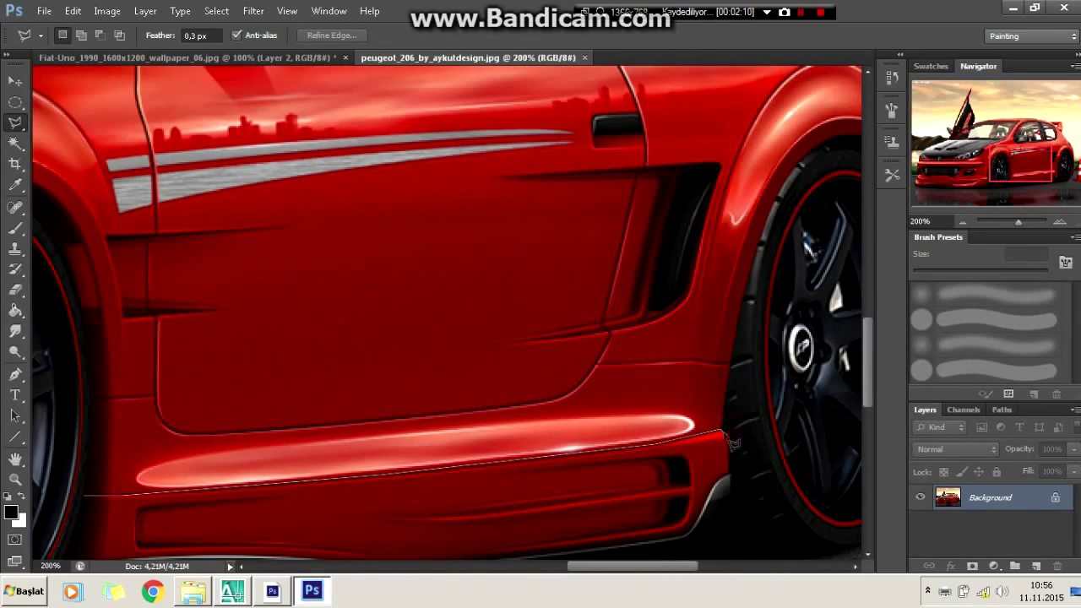
Stretch and skew the Layer 3 side skirt to fit along the Fiat's sill
scroll(731, 547, "down", 3)
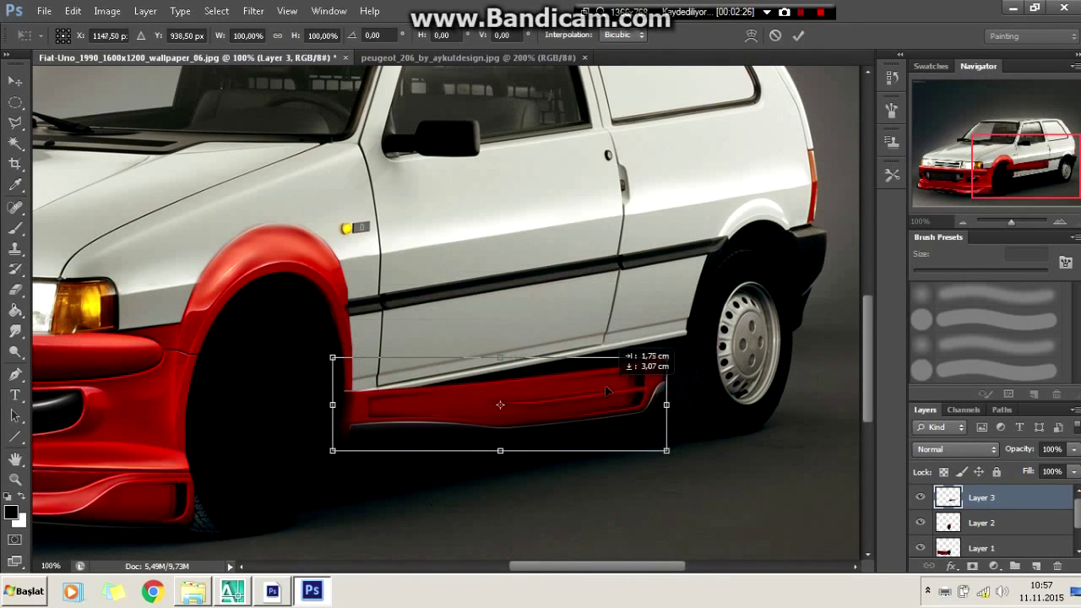
mouse_move(659, 397)
left_mouse_down()
mouse_move(698, 398)
mouse_move(698, 357)
left_mouse_up()
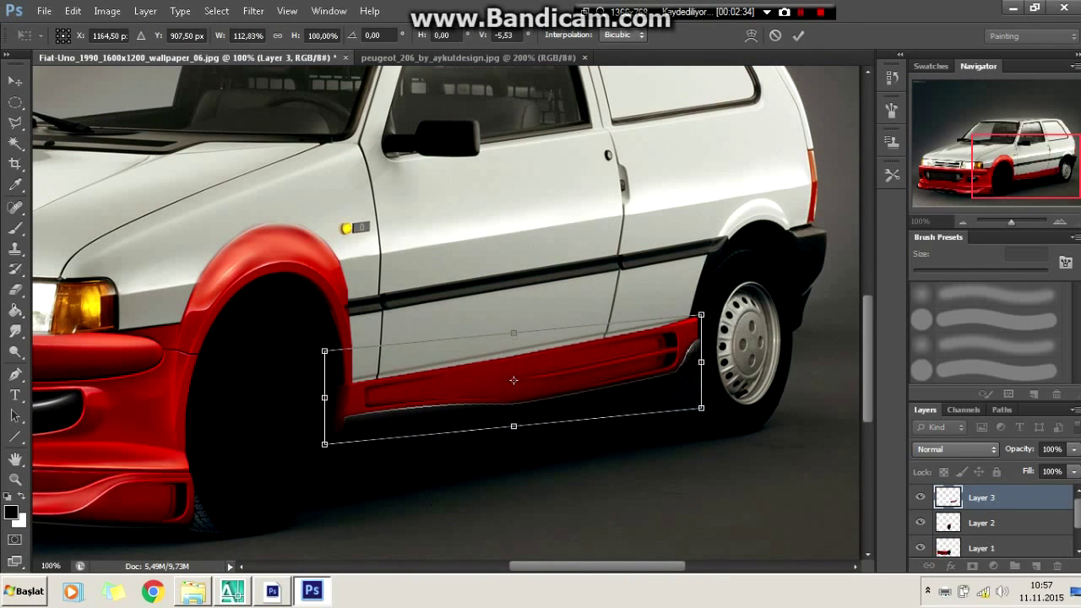
key("ctrl+plus")
scroll(622, 375, "right", 5)
left_click_drag(715, 413, 712, 403)
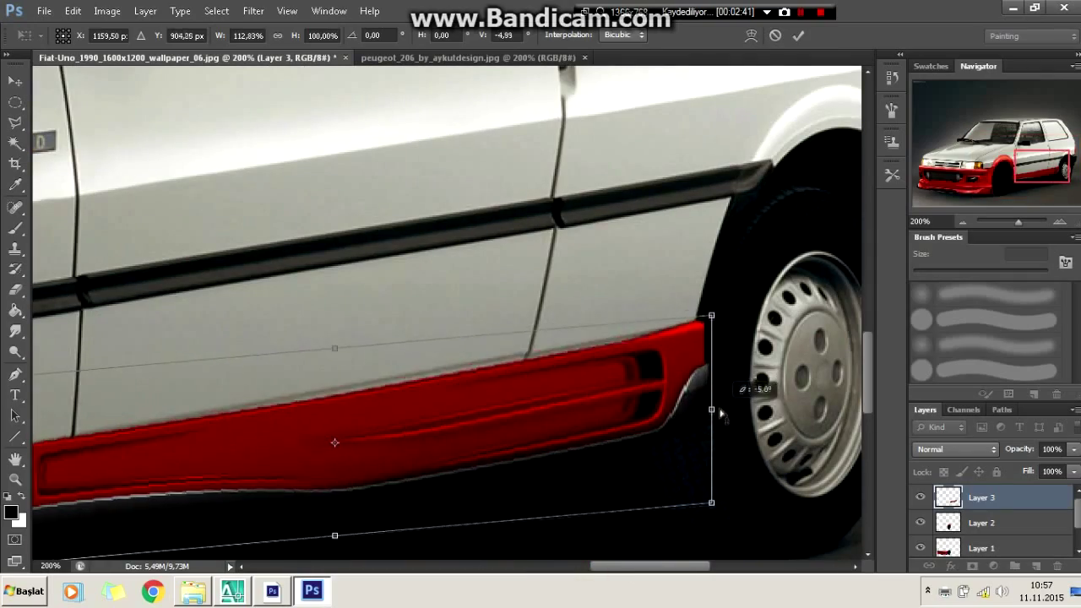
left_click_drag(335, 532, 334, 506)
left_click_drag(334, 346, 334, 292)
key("Return")
Switch to the Polygonal Lasso and return to the Peugeot 206 image
key("l")
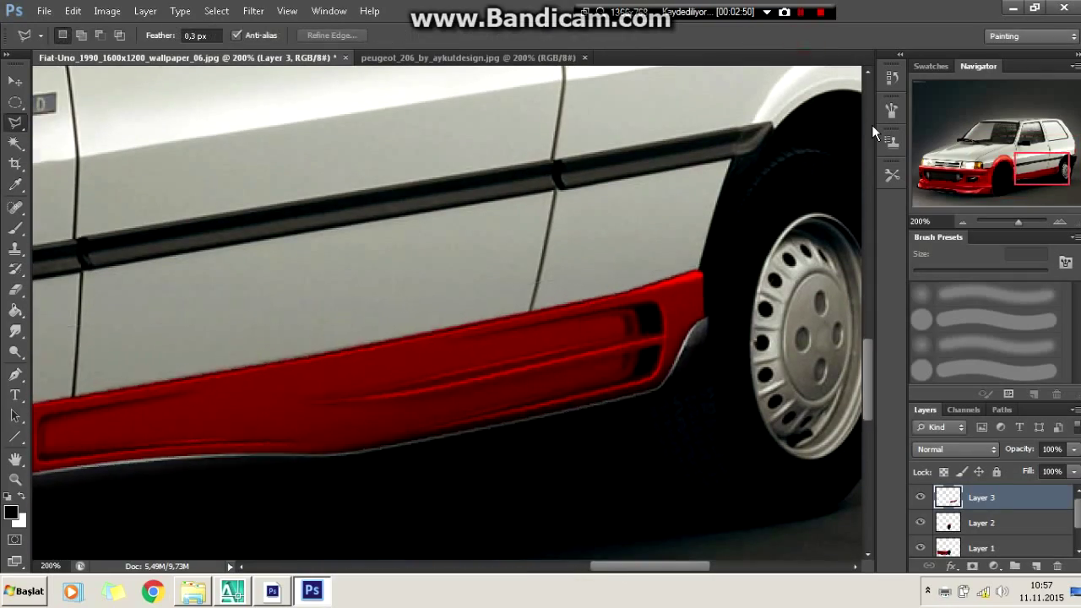
key("ctrl+minus")
key("ctrl+minus")
key("ctrl+minus")
key("ctrl+plus")
key("ctrl+plus")
scroll(448, 312, "right", 5)
key("ctrl+Tab")
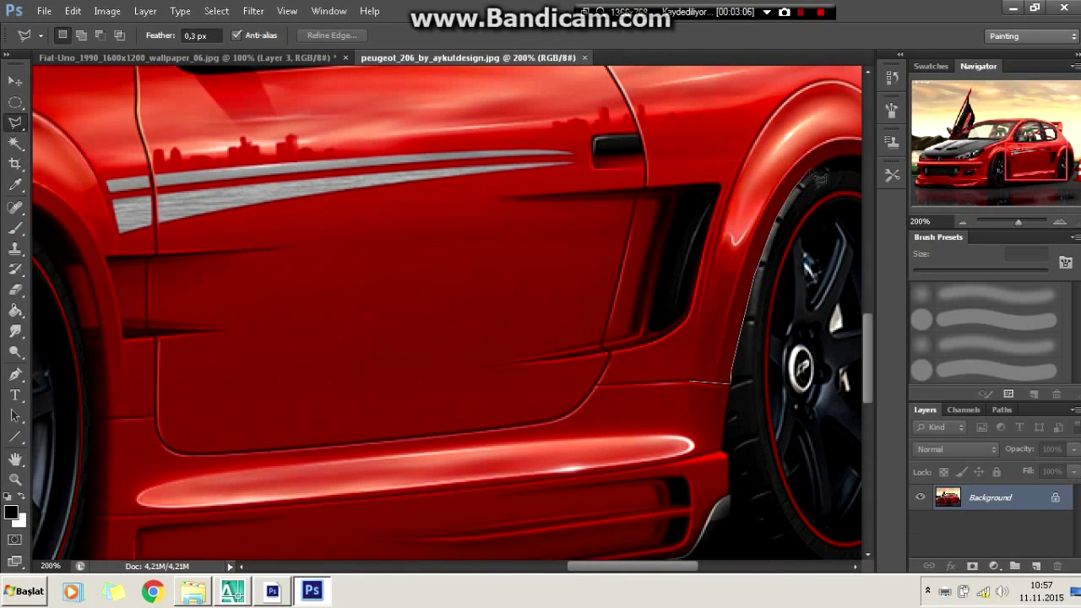
Copy the Peugeot's rear fender flare and paste it into the Fiat image
scroll(819, 178, "right", 5)
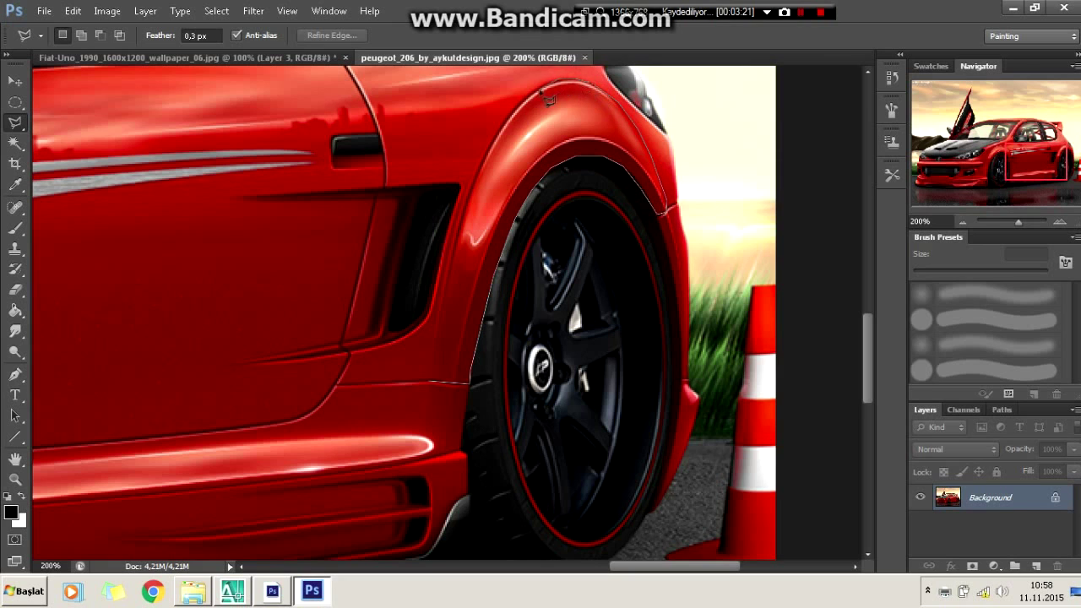
double_click(459, 262)
key("ctrl+c")
key("ctrl+Tab")
key("ctrl+v")
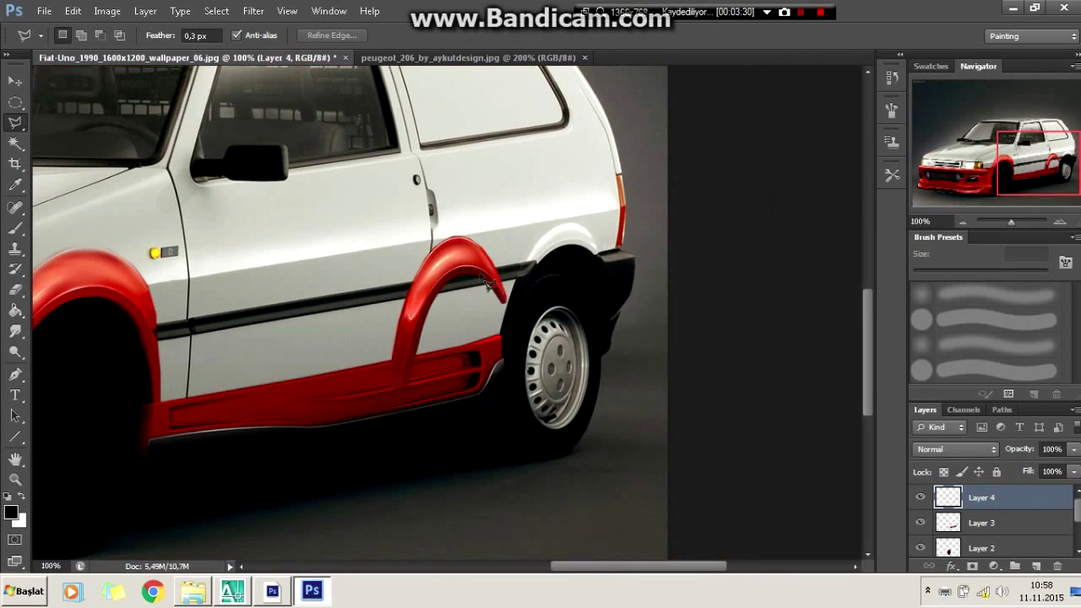
Move and widen the pasted flare over the Fiat's rear wheel, then ellipse-select that wheel
key("ctrl+t")
left_click_drag(600, 248, 565, 218)
key("ctrl+plus")
left_click_drag(650, 325, 636, 327)
left_click_drag(757, 328, 769, 328)
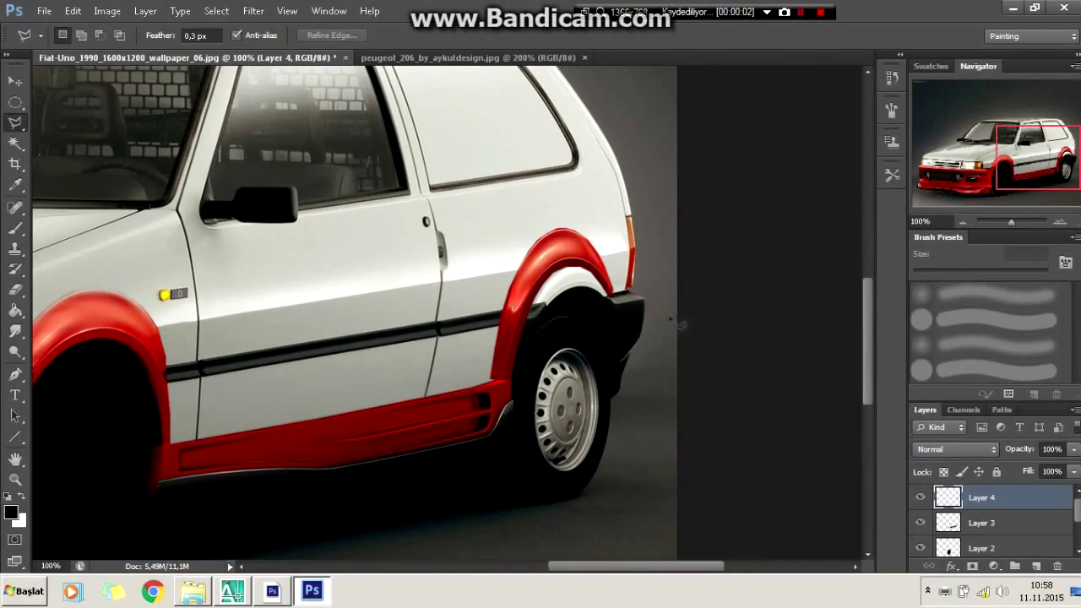
left_click_drag(507, 243, 627, 473)
Rotate and scale the elliptical selection to fit the rear wheel
right_click(621, 441)
left_click(667, 332)
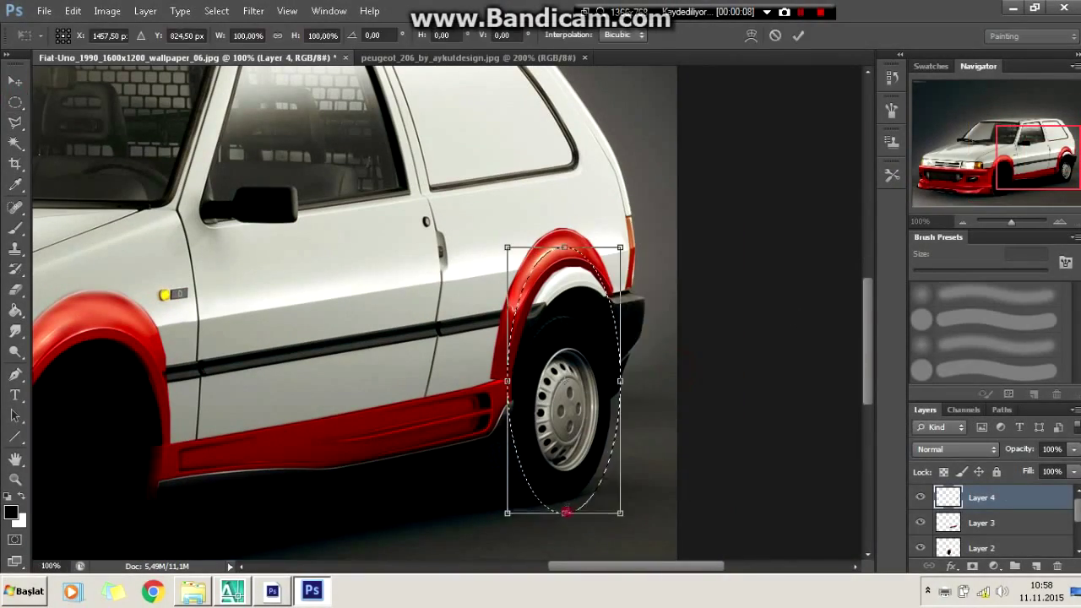
key("ctrl+plus")
left_click_drag(684, 194, 704, 222)
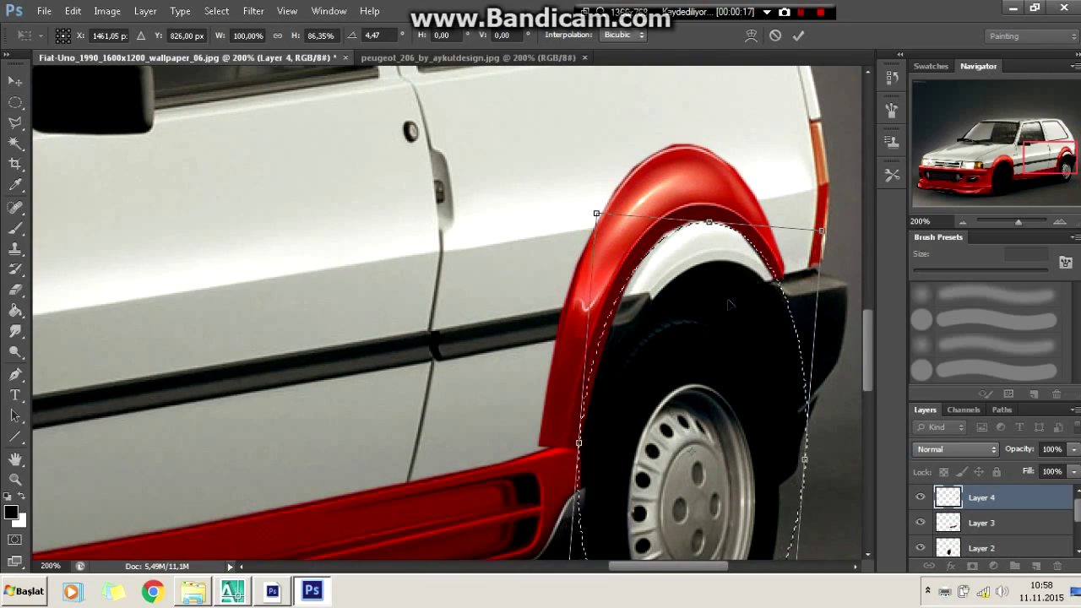
scroll(676, 338, "down", 3)
left_click_drag(674, 507, 673, 521)
scroll(448, 312, "up", 1)
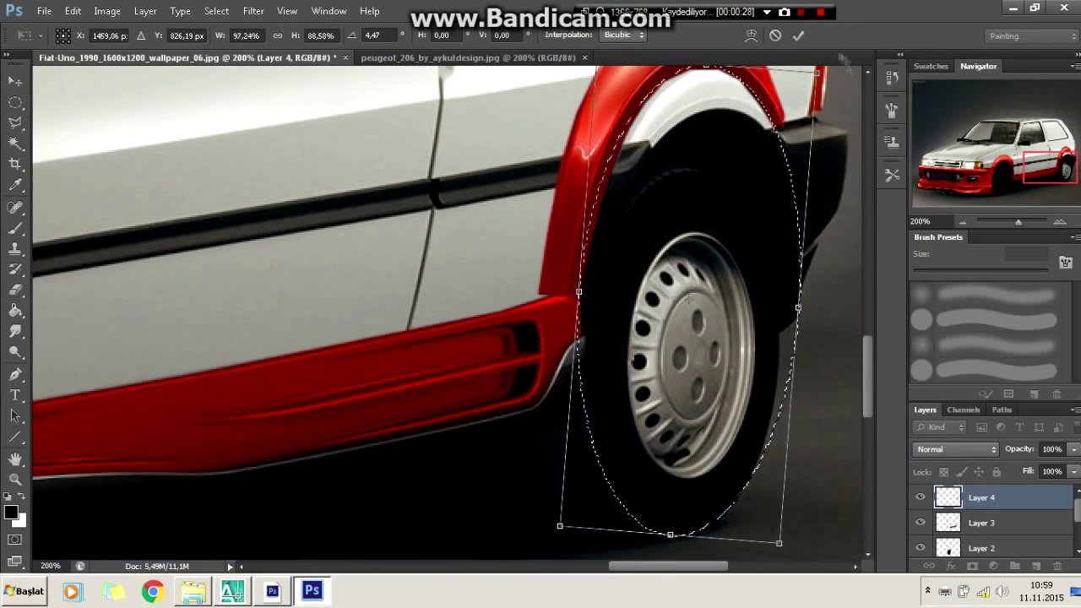
key("Return")
Paint the rear wheel solid black and clear the selection
key("ctrl+minus")
key("b")
left_click_drag(558, 229, 574, 380)
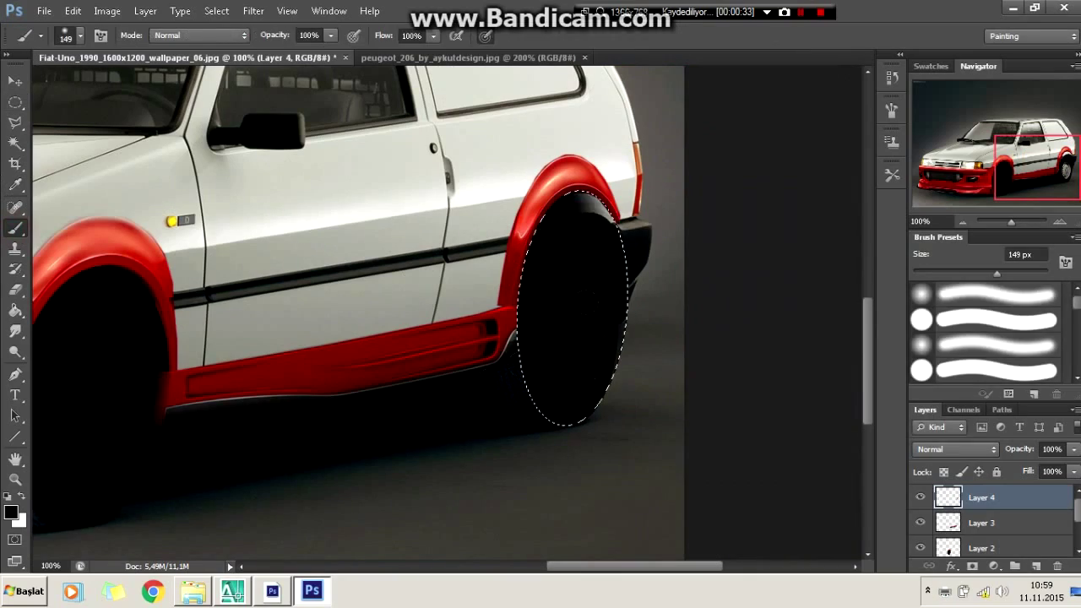
key("ctrl+d")
key("l")
Smudge the rear flare's join with the side skirt on Layer 3
key("ctrl+minus")
key("ctrl+plus")
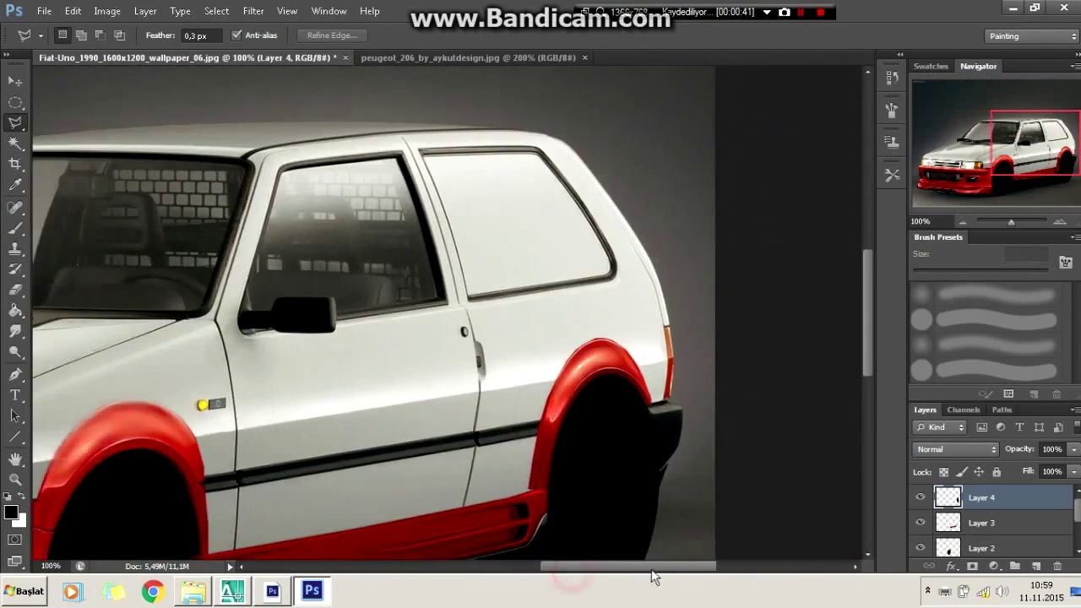
key("ctrl+plus")
scroll(454, 470, "down", 5)
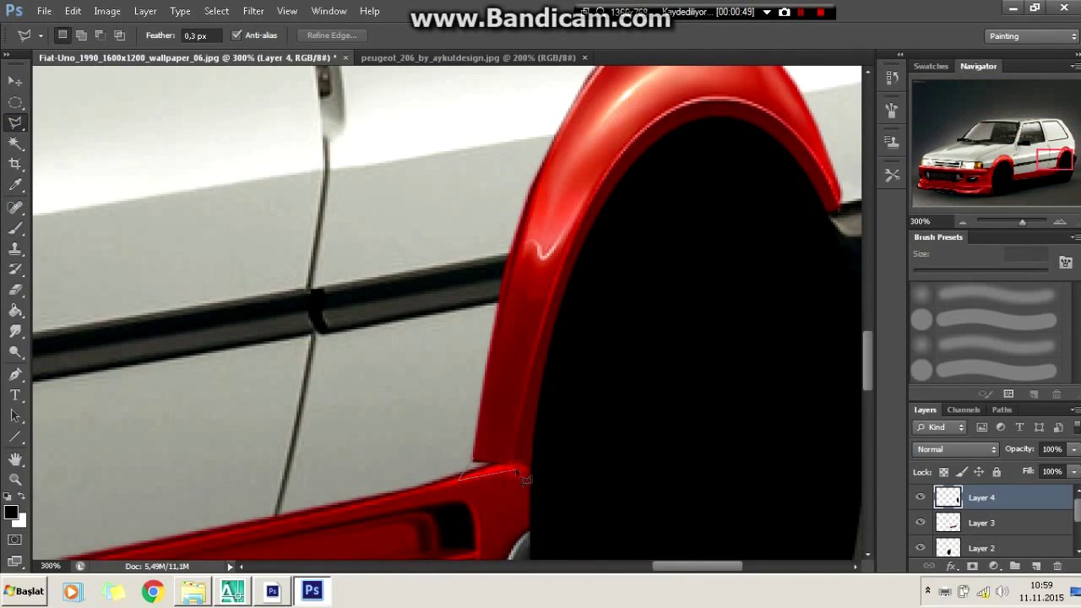
key("r")
left_click(955, 524)
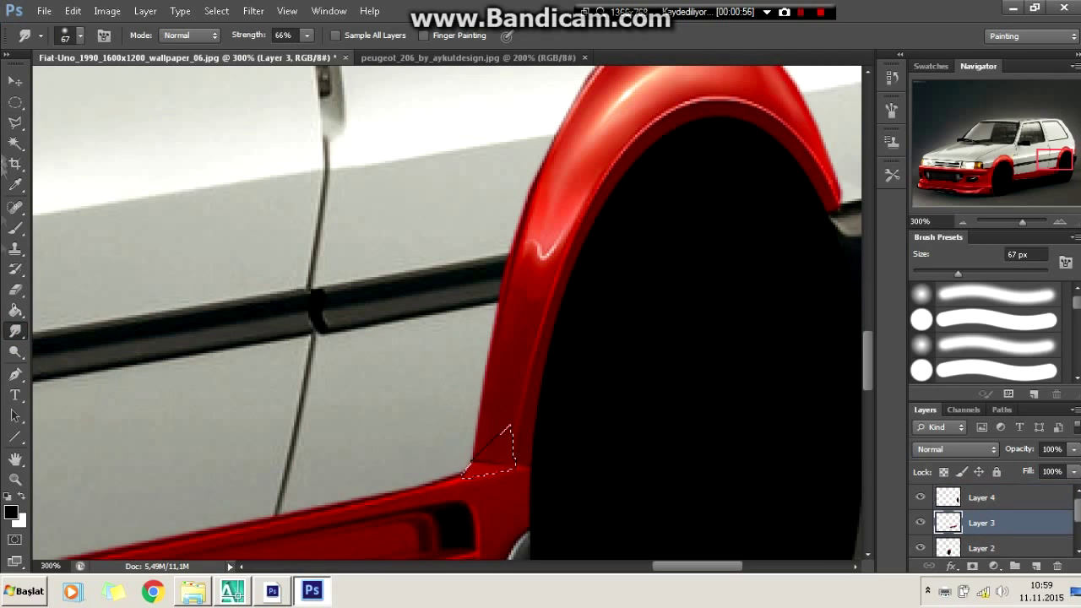
Zoom out to the whole image and make the Background copy layer active
key("l")
key("ctrl+minus")
key("ctrl+minus")
key("ctrl+minus")
scroll(980, 524, "down", 2)
left_click(977, 544)
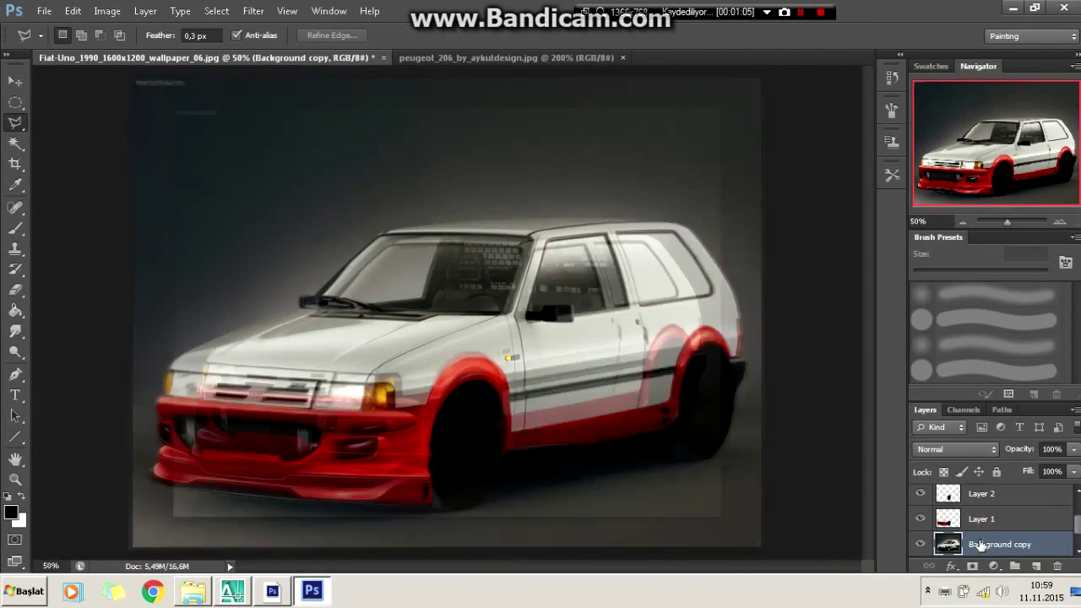
Open Hue/Saturation, enable Colorize, and push saturation up while darkening the tint
key("ctrl+minus")
left_click(106, 11)
left_click(361, 119)
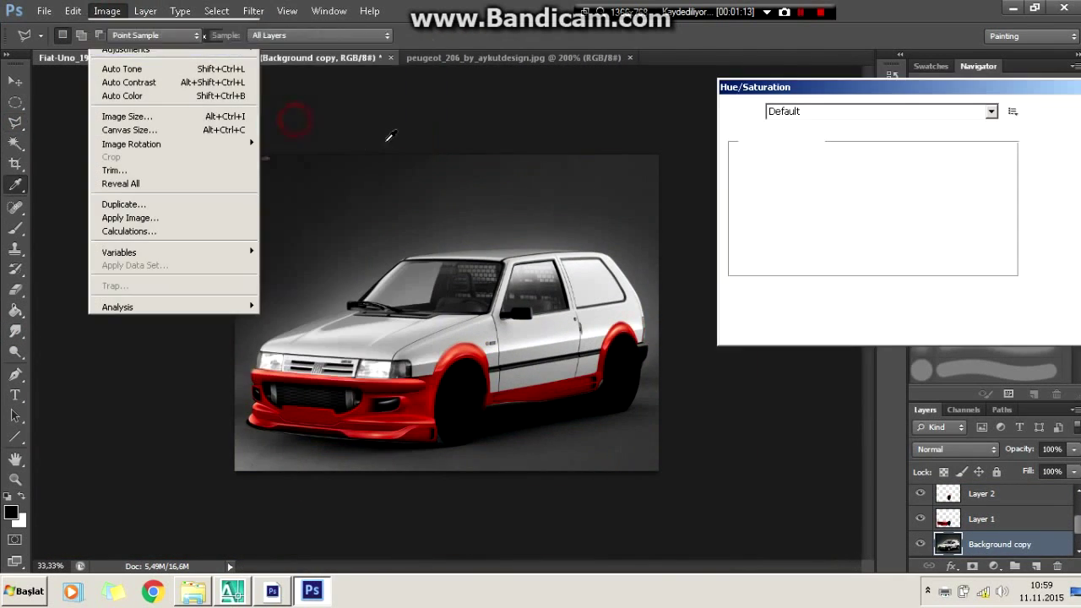
left_click(1038, 280)
left_click_drag(835, 226, 952, 227)
left_click_drag(875, 265, 862, 263)
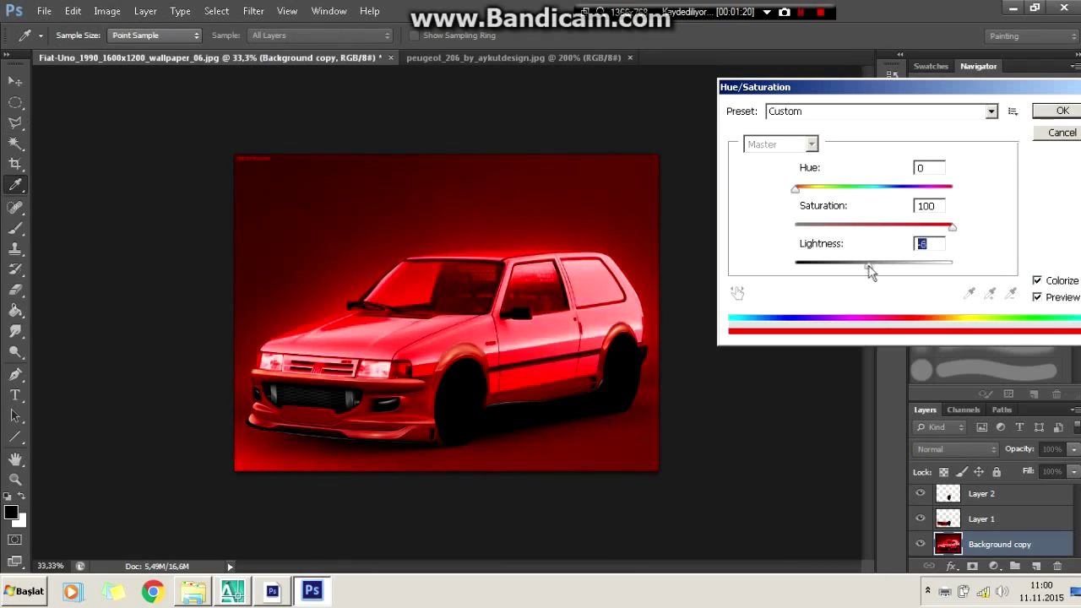
Fine-tune to Hue 0, Saturation 100, Lightness -49 and apply the deep red colorize
key("ctrl+plus")
key("ctrl+plus")
mouse_move(857, 279)
left_mouse_down()
mouse_move(828, 279)
mouse_move(879, 285)
mouse_move(857, 279)
left_mouse_up()
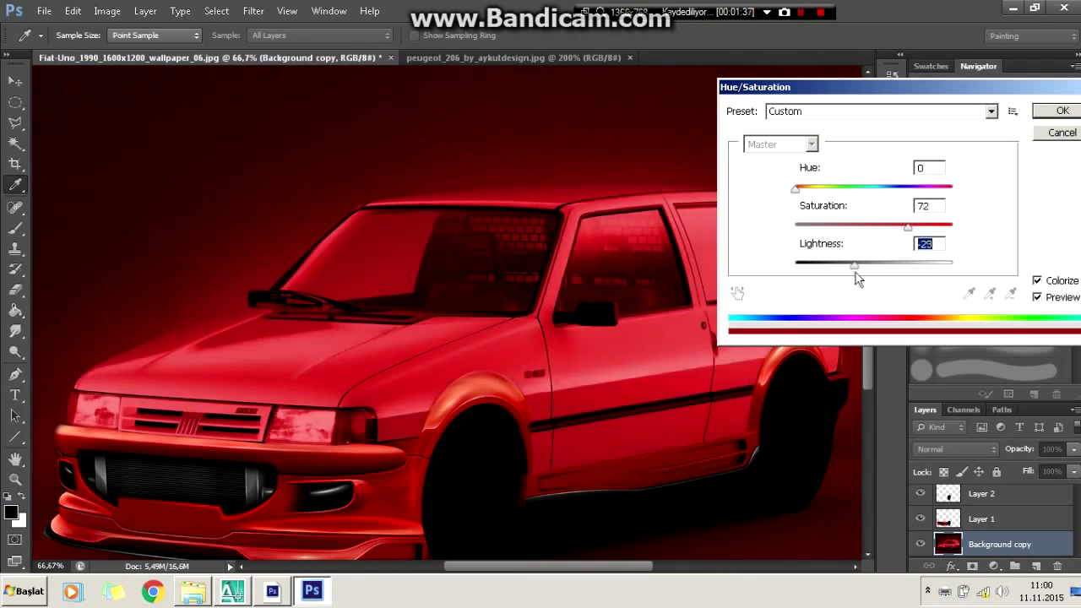
mouse_move(910, 228)
left_mouse_down()
mouse_move(979, 225)
mouse_move(795, 227)
left_mouse_up()
mouse_move(852, 264)
left_mouse_down()
mouse_move(802, 275)
mouse_move(953, 274)
mouse_move(863, 264)
left_mouse_up()
mouse_move(795, 226)
left_mouse_down()
mouse_move(953, 226)
mouse_move(926, 227)
left_mouse_up()
left_click_drag(863, 265, 834, 265)
left_click(904, 228)
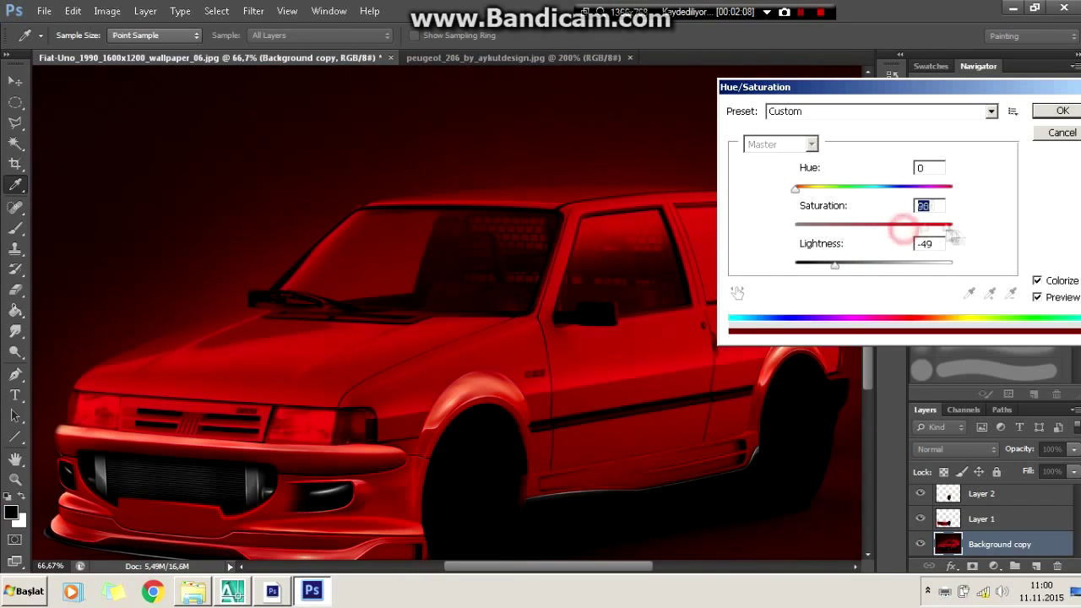
key("ctrl+minus")
key("ctrl+minus")
key("ctrl+plus")
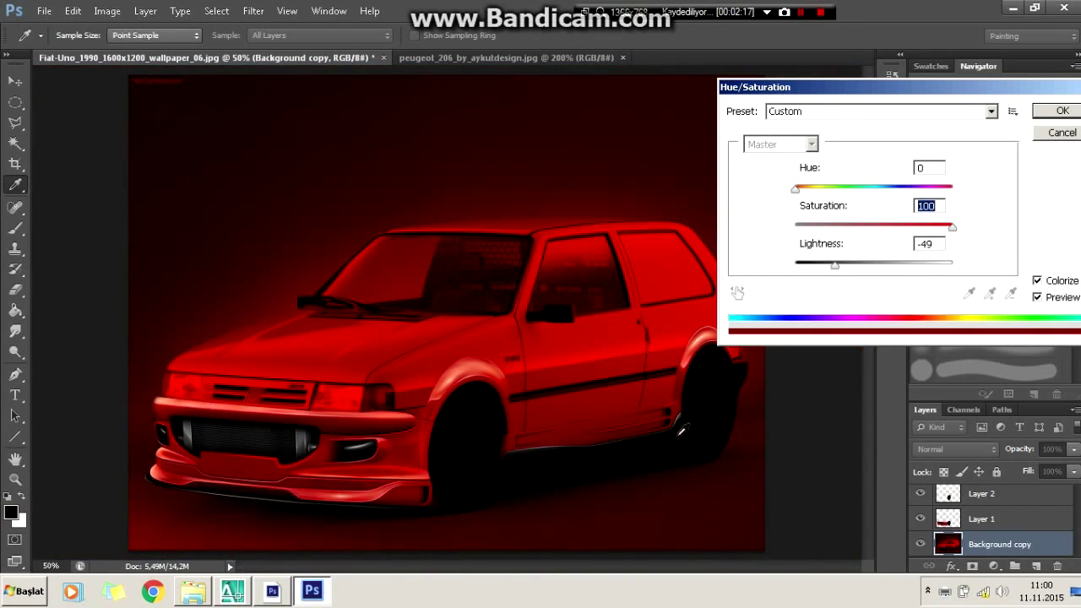
left_click(1062, 111)
key("l")
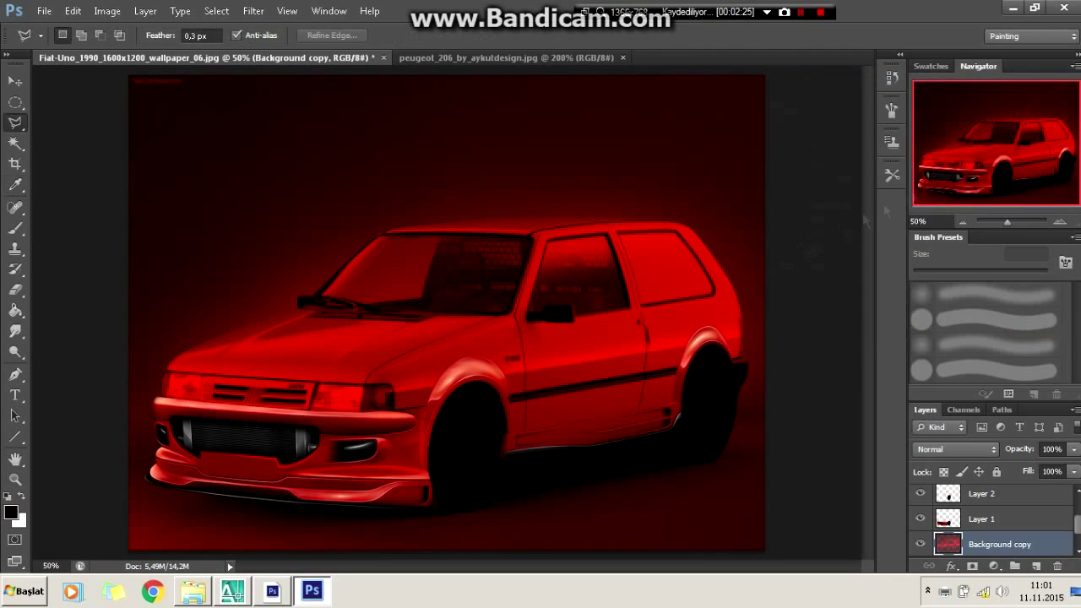
scroll(298, 488, "up", 2)
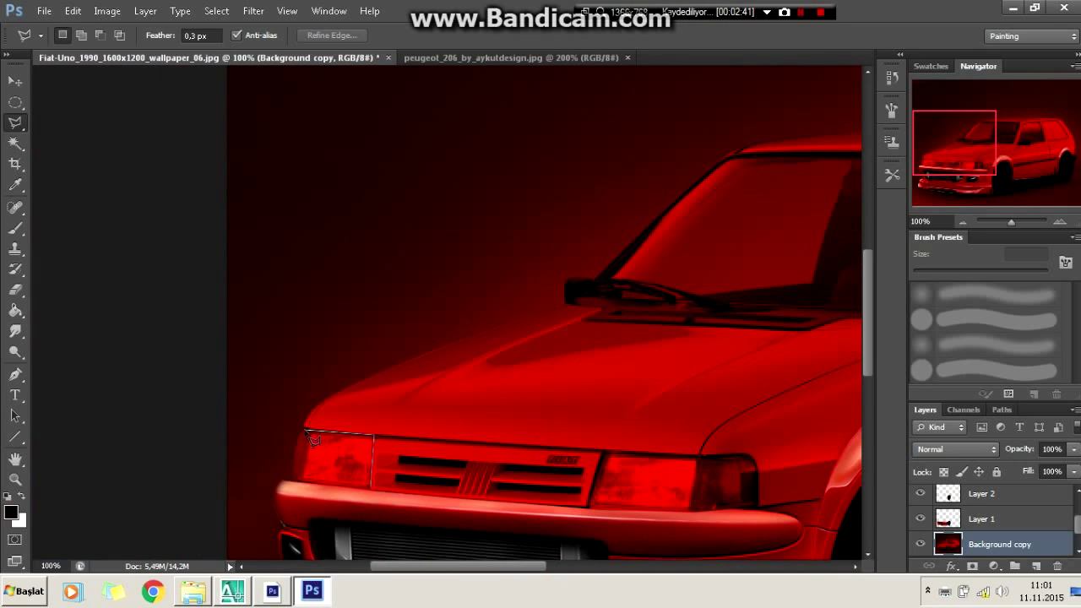
Start the car outline at the headlight, along the roof, down the rear to the arch
scroll(339, 441, "up", 2)
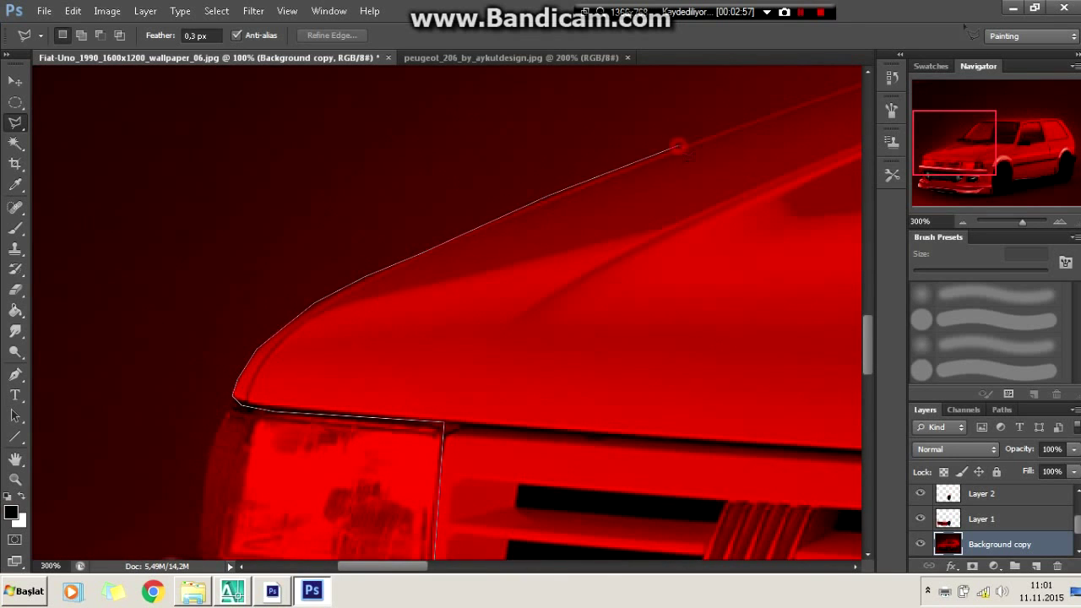
left_click(351, 425)
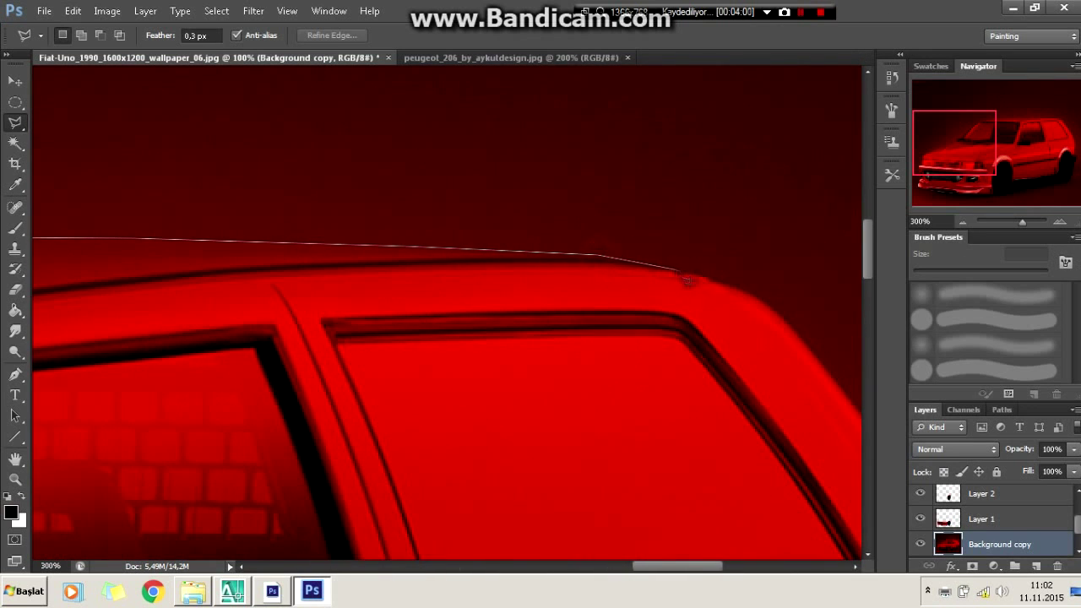
left_click_drag(815, 353, 555, 305)
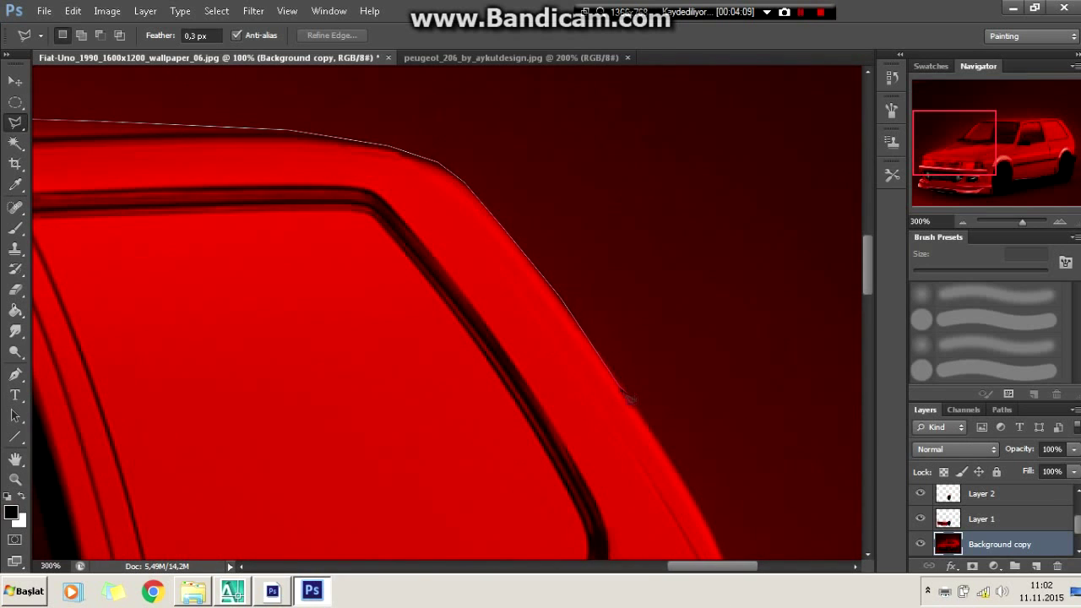
left_click(739, 402)
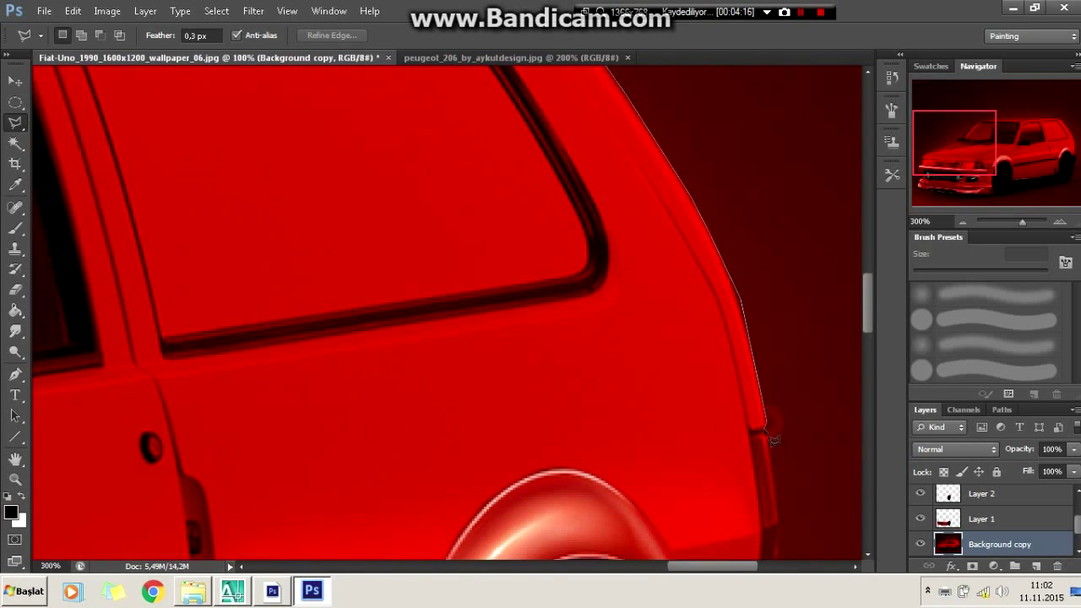
scroll(763, 487, "down", 3)
left_click(713, 516)
scroll(760, 440, "down", 4)
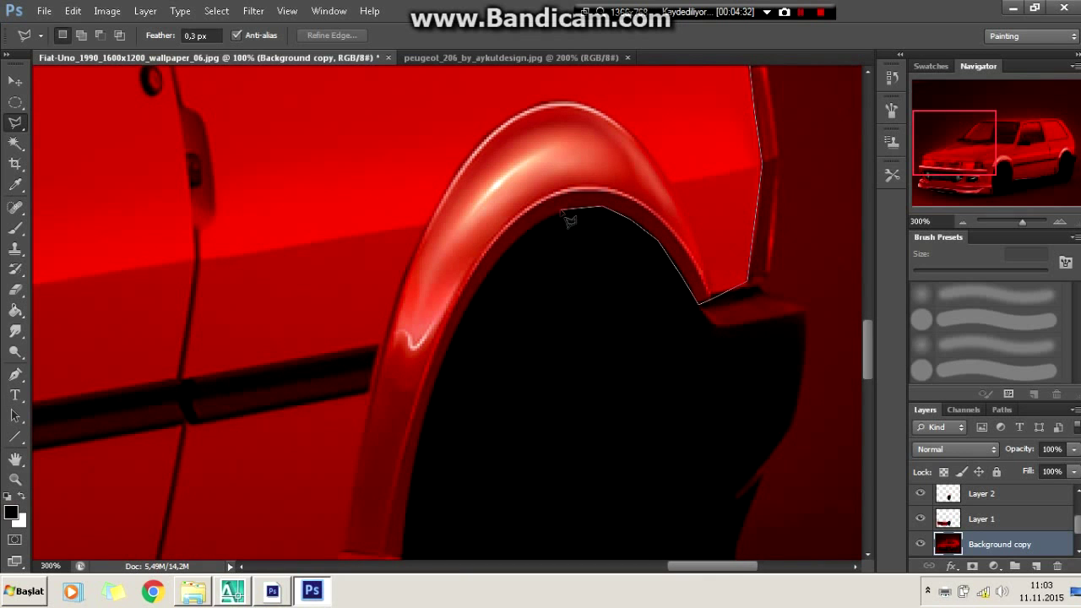
Continue the outline along the sill to the front grille and close the selection
scroll(416, 508, "down", 3)
scroll(406, 473, "down", 3)
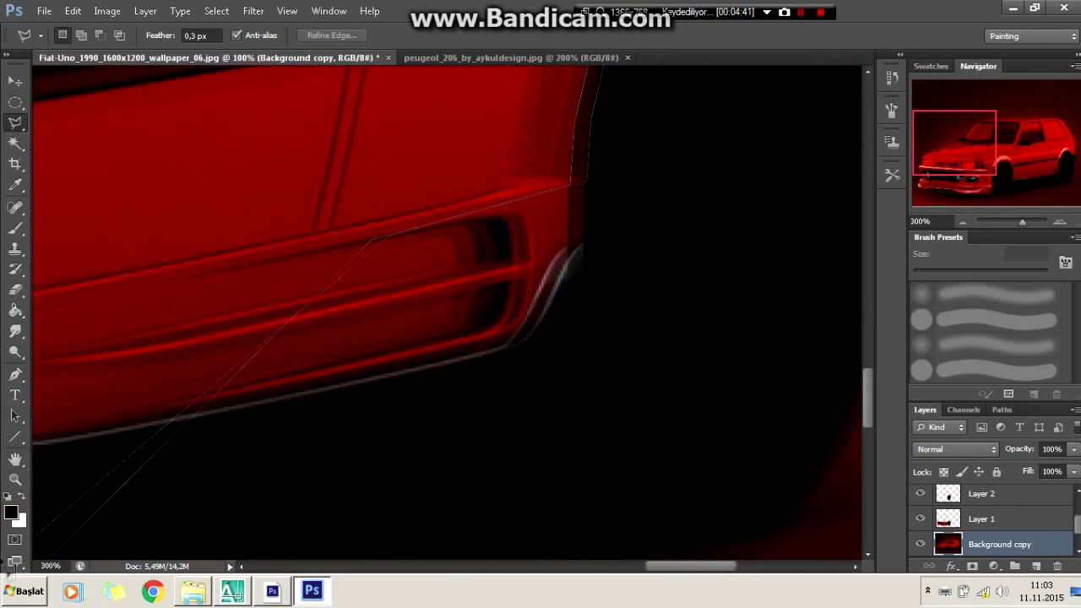
key("ctrl+minus")
key("ctrl+minus")
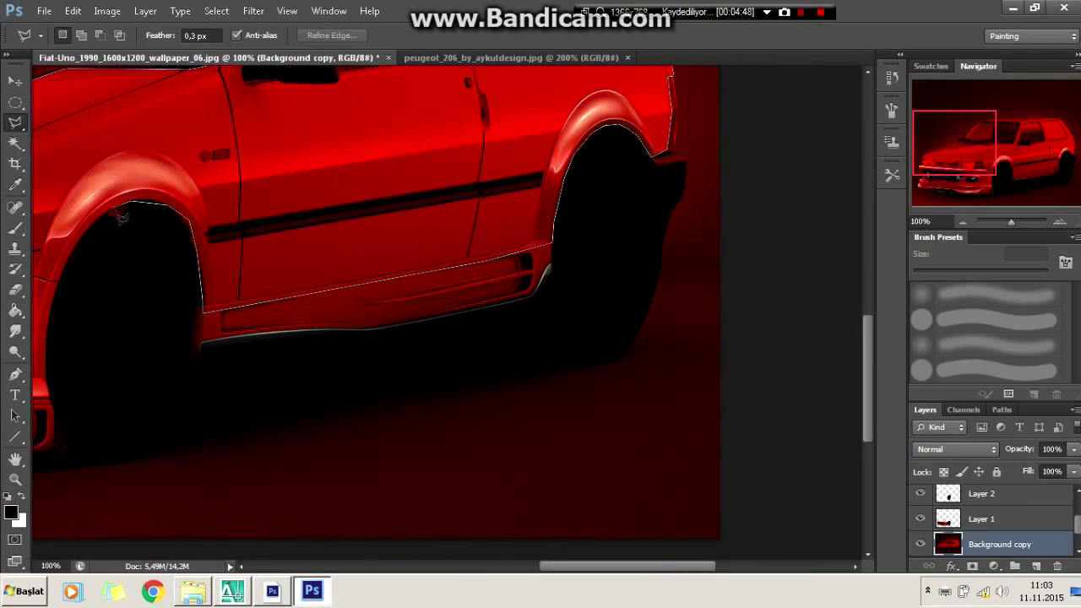
scroll(124, 216, "left", 5)
key("ctrl+plus")
key("ctrl+plus")
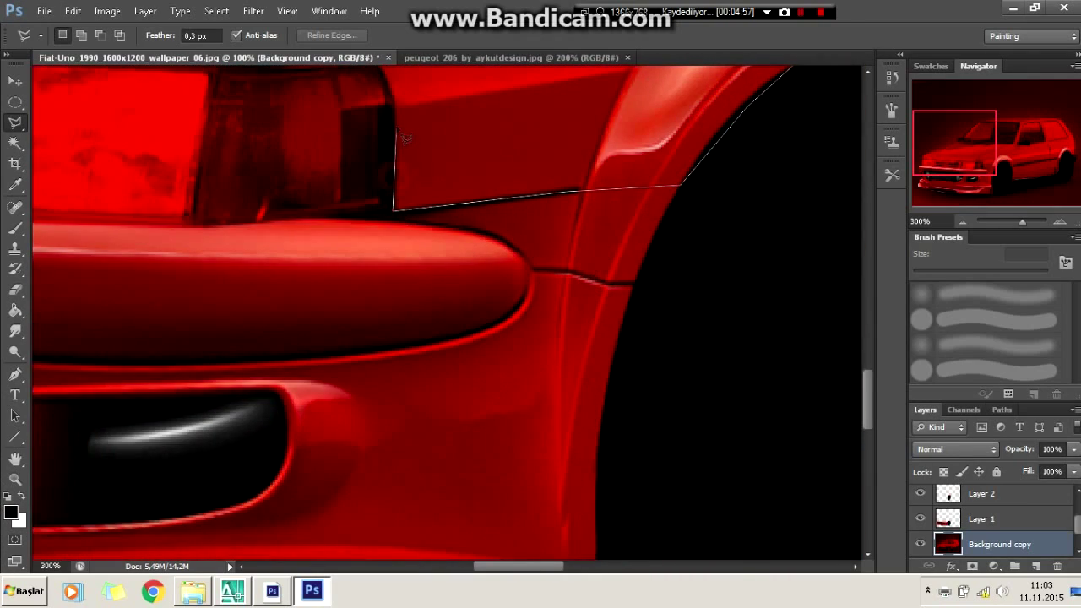
scroll(297, 149, "up", 3)
scroll(146, 243, "left", 5)
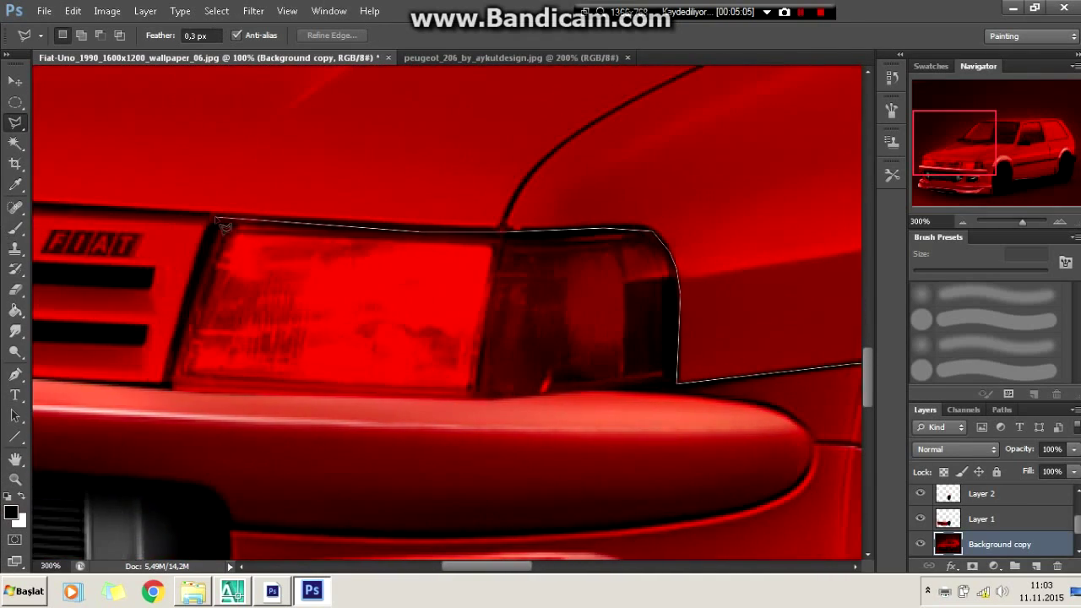
scroll(169, 338, "left", 5)
key("ctrl+minus")
key("ctrl+minus")
key("ctrl+minus")
key("ctrl+minus")
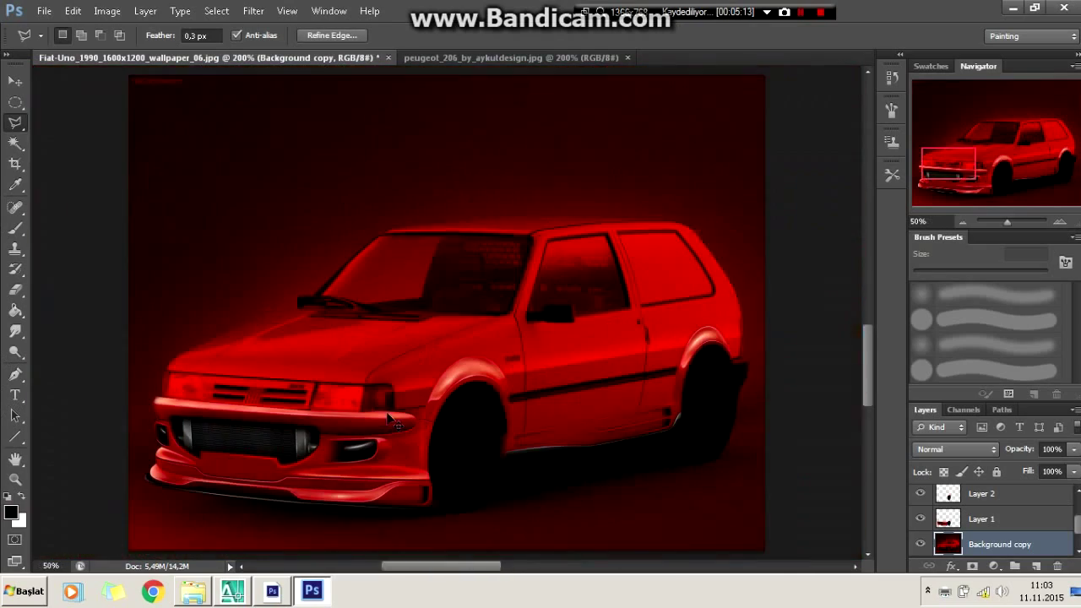
key("Return")
Invert the car selection and delete the red tint from the background
right_click(528, 319)
left_click(579, 344)
key("Delete")
Smudge and blur away the dark marks above the front wheel arch
key("ctrl+d")
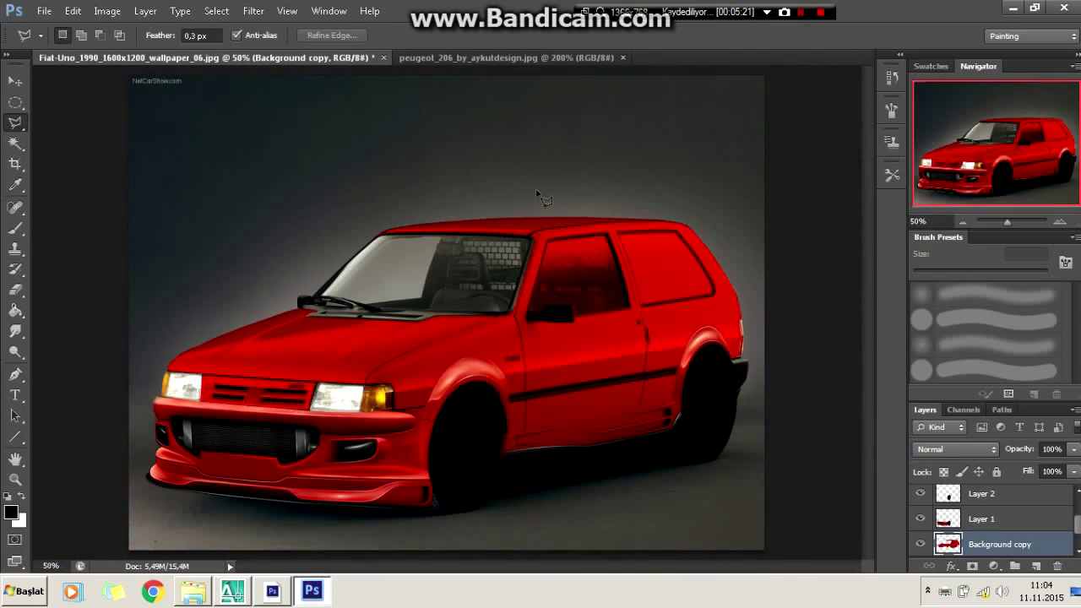
key("ctrl+plus")
key("ctrl+plus")
key("ctrl+plus")
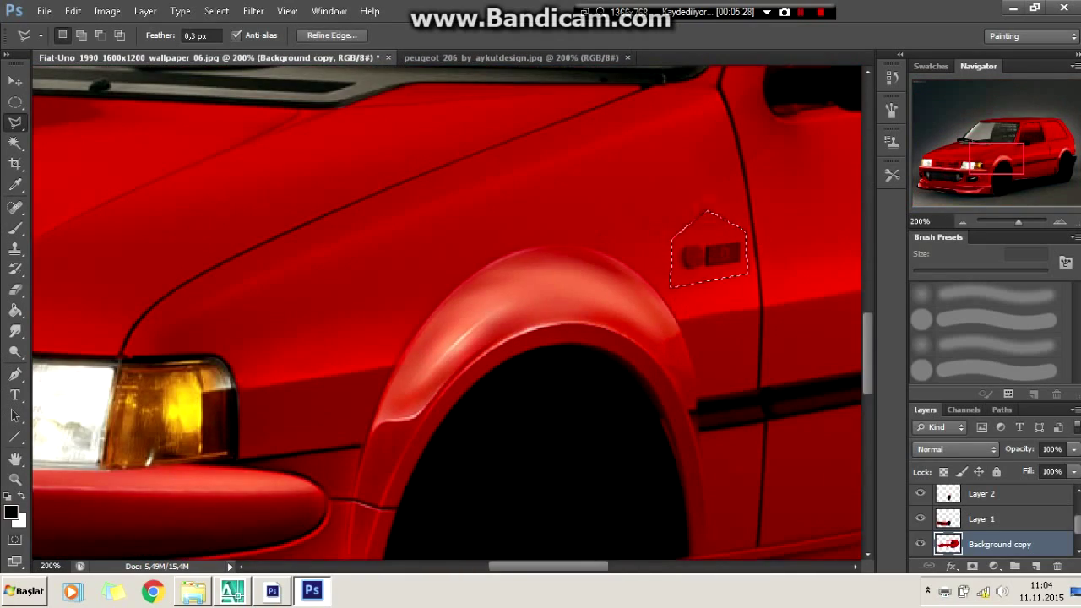
key("r")
left_click_drag(684, 255, 737, 257)
key("ctrl+d")
right_click(15, 331)
left_click(72, 326)
left_click_drag(716, 241, 402, 408)
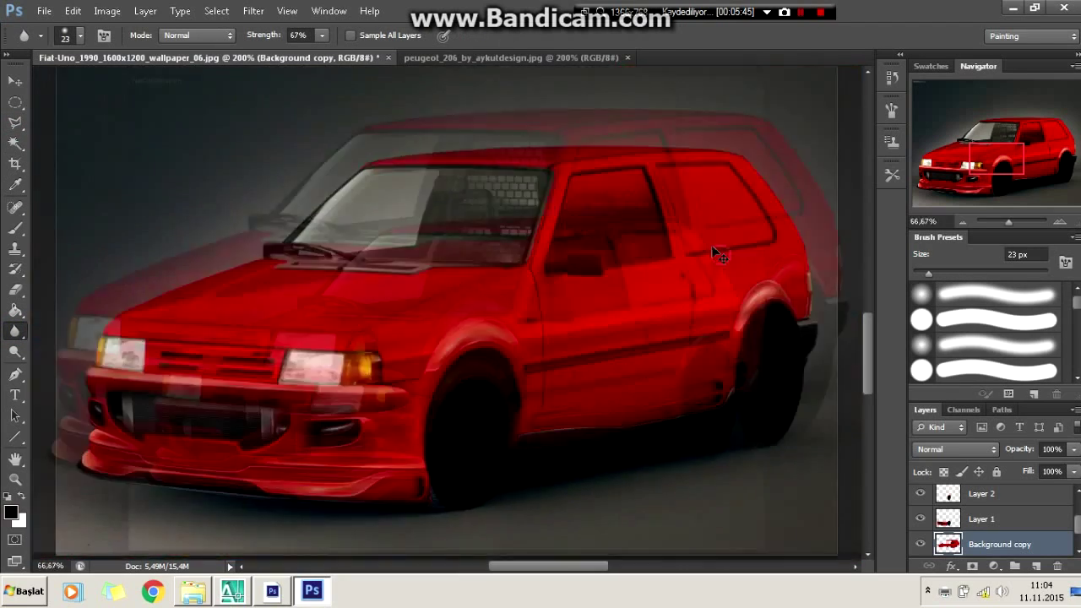
Outline the grille with the Polygonal Lasso and test a black fill, then undo it
key("l")
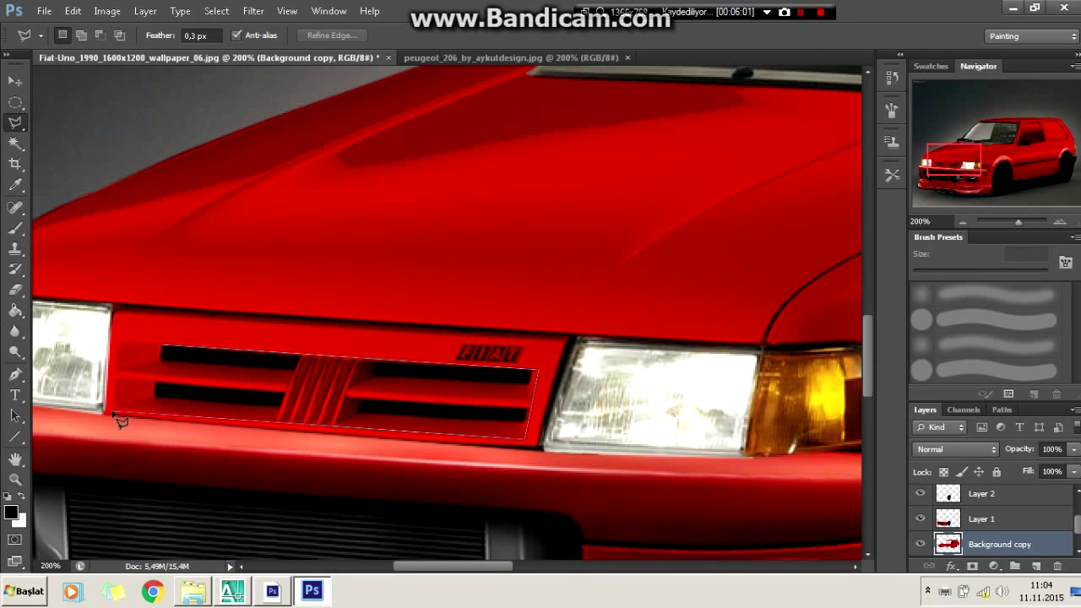
left_click(122, 355)
key("alt+BackSpace")
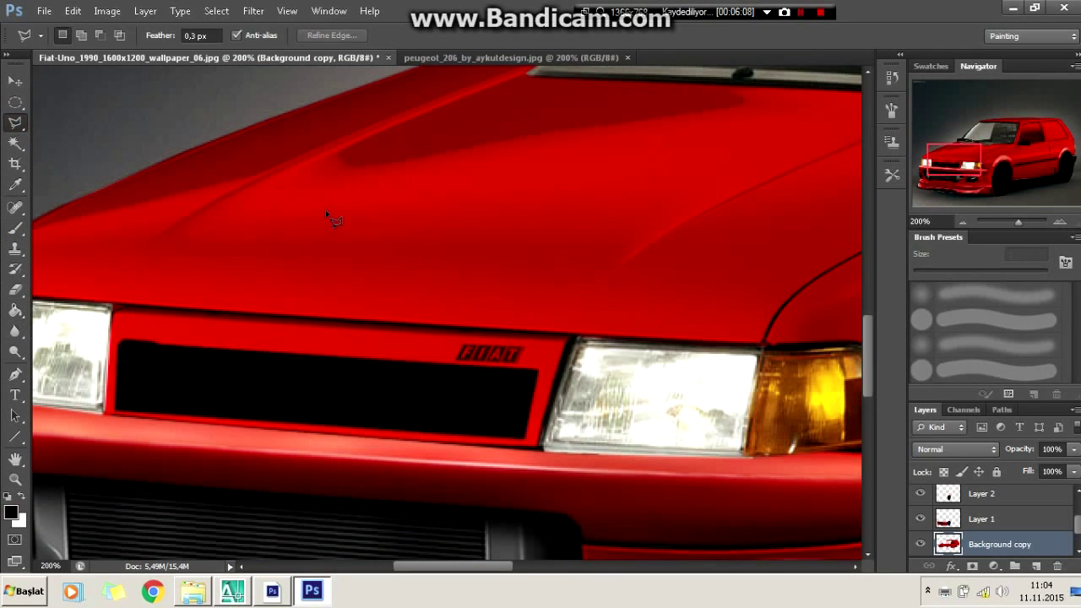
key("ctrl+minus")
key("ctrl+minus")
key("ctrl+plus")
key("ctrl+plus")
key("ctrl+z")
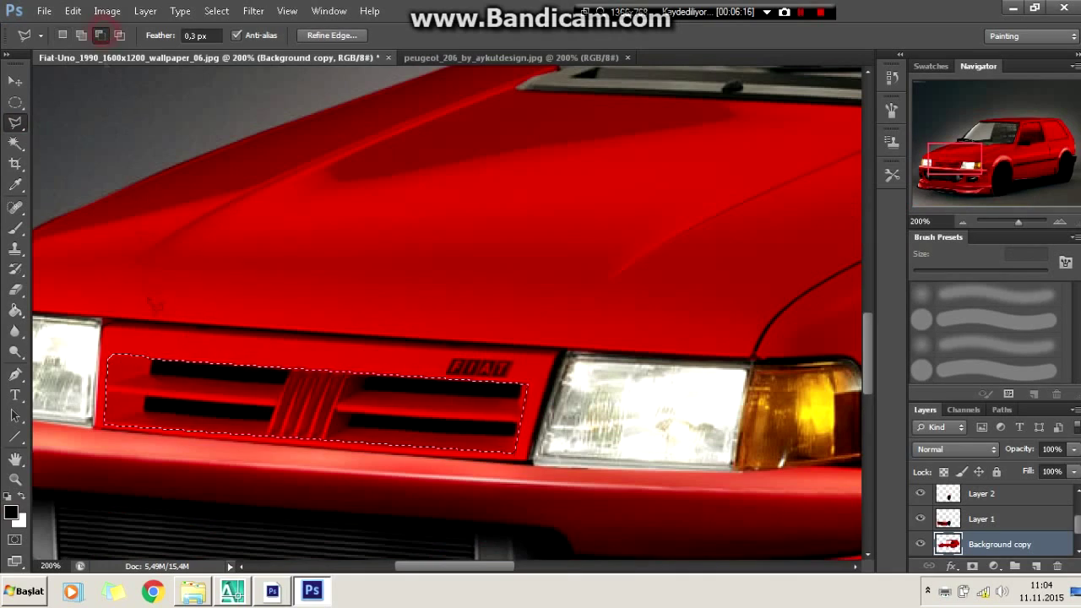
Fill the grille selection black and zoom in to check it
key("ctrl+plus")
scroll(363, 389, "left", 5)
key("ctrl+minus")
key("ctrl+minus")
key("ctrl+minus")
key("b")
key("alt+BackSpace")
key("l")
key("ctrl+plus")
key("ctrl+plus")
key("ctrl+plus")
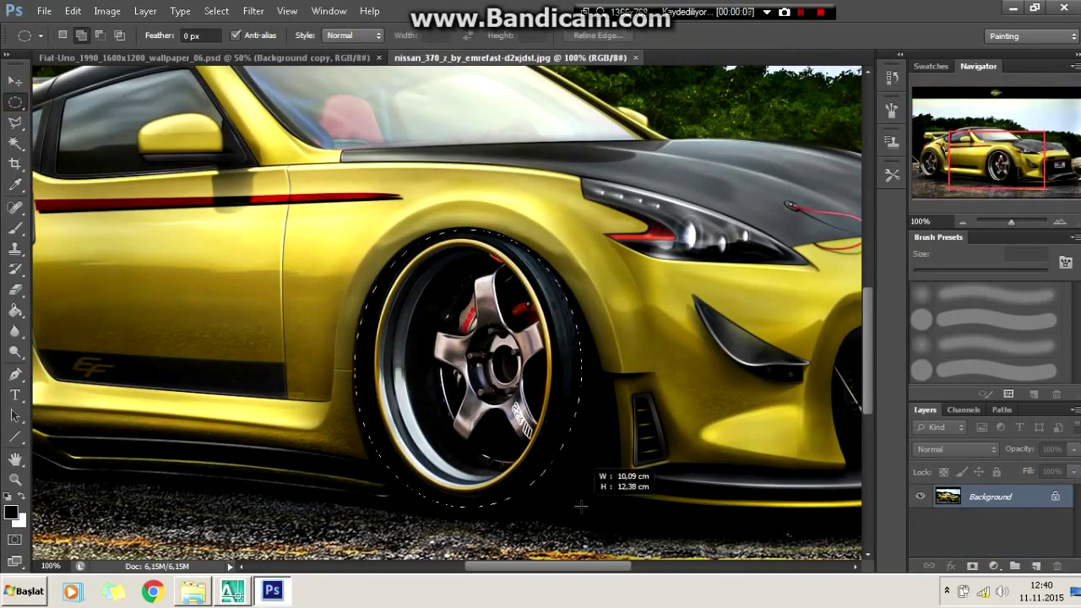
Enlarge the elliptical selection over the 370Z wheel, copy it and paste it into the Fiat Uno document
right_click(550, 166)
left_click(591, 330)
left_click_drag(477, 507, 476, 511)
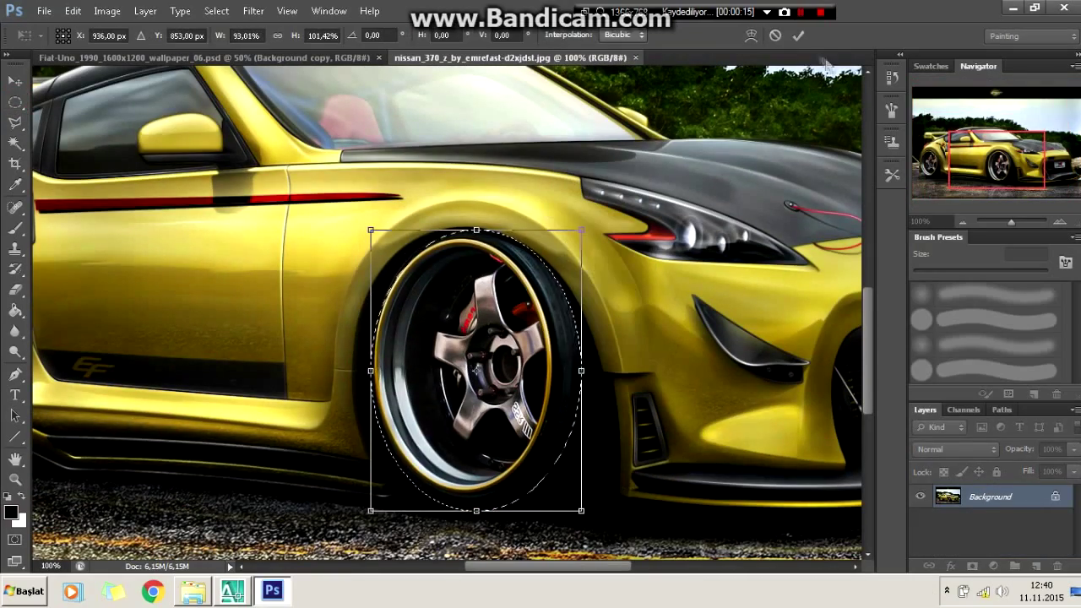
key("Return")
key("ctrl+c")
left_click(207, 58)
key("ctrl+v")
Flip the pasted wheel horizontally and bring its layer to the front
key("ctrl+t")
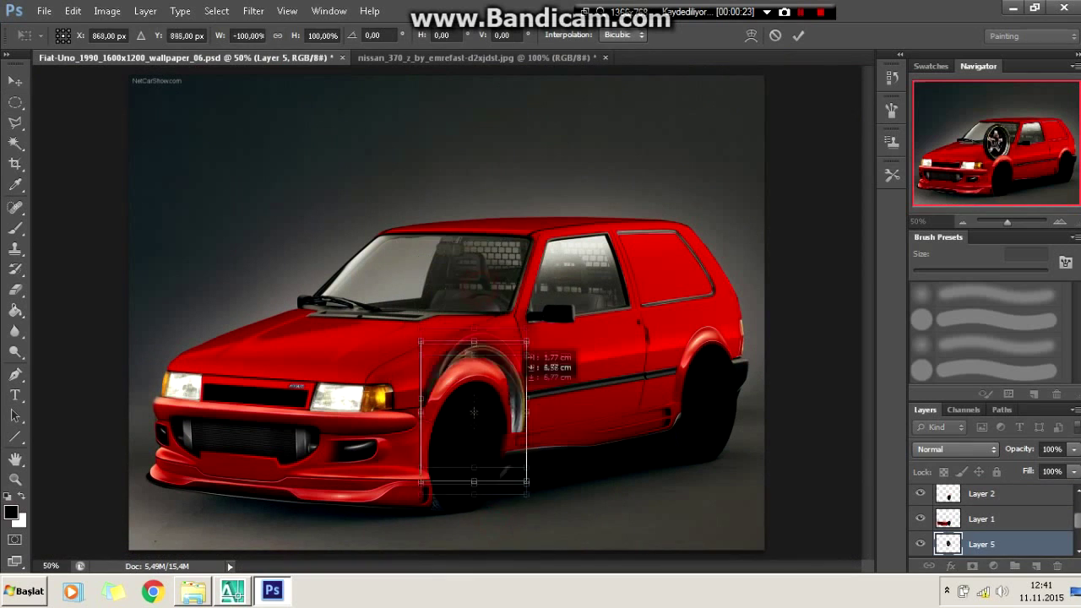
left_click_drag(478, 283, 537, 152)
left_click(798, 35)
key("ctrl+shift+bracketright")
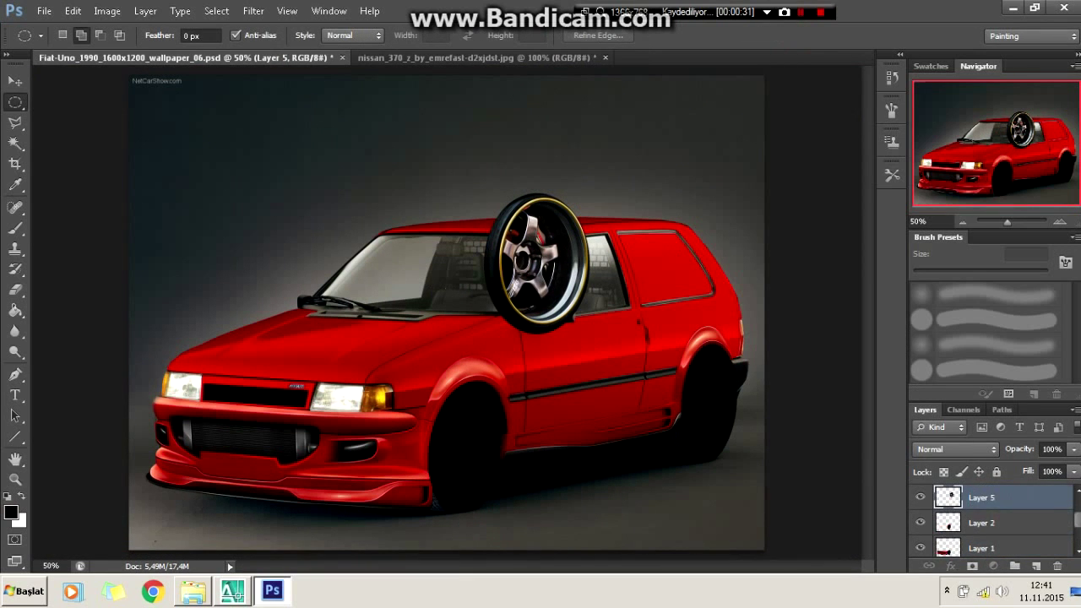
Move the wheel down onto the Uno's front arch and scale it to fit
key("ctrl+t")
left_click_drag(568, 258, 497, 420)
mouse_move(518, 357)
left_mouse_down()
mouse_move(512, 393)
mouse_move(512, 381)
left_mouse_up()
key("ctrl+plus")
left_click_drag(479, 315, 479, 325)
left_click_drag(479, 491, 476, 495)
left_click(801, 37)
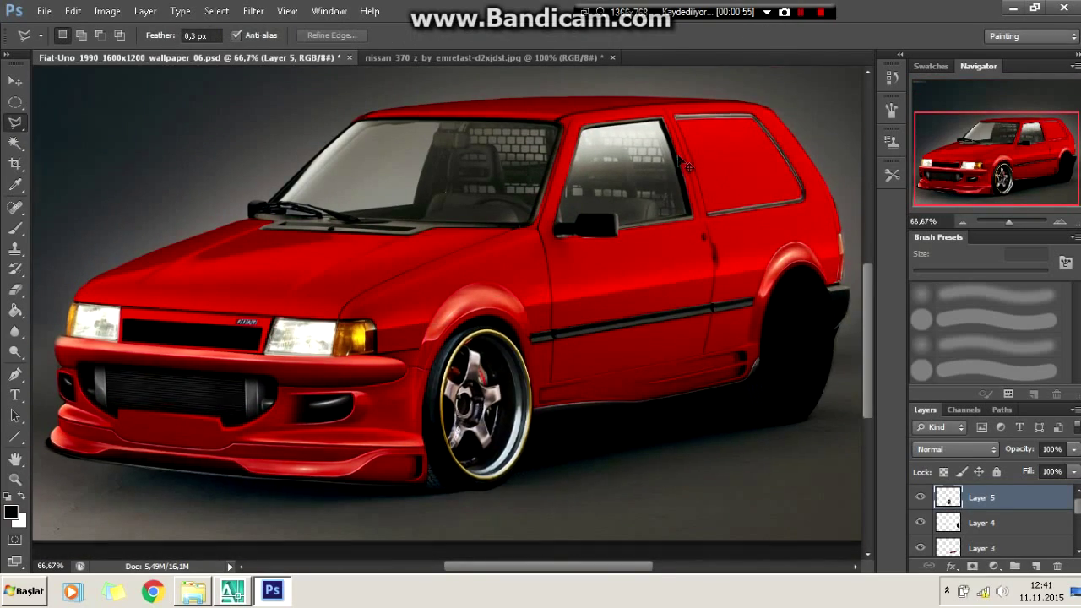
Check the front wheel fit by hiding and showing Layer 5, then zoom back out to the car
key("ctrl+plus")
key("ctrl+plus")
scroll(448, 304, "down", 3)
left_click(921, 498)
left_click(921, 497)
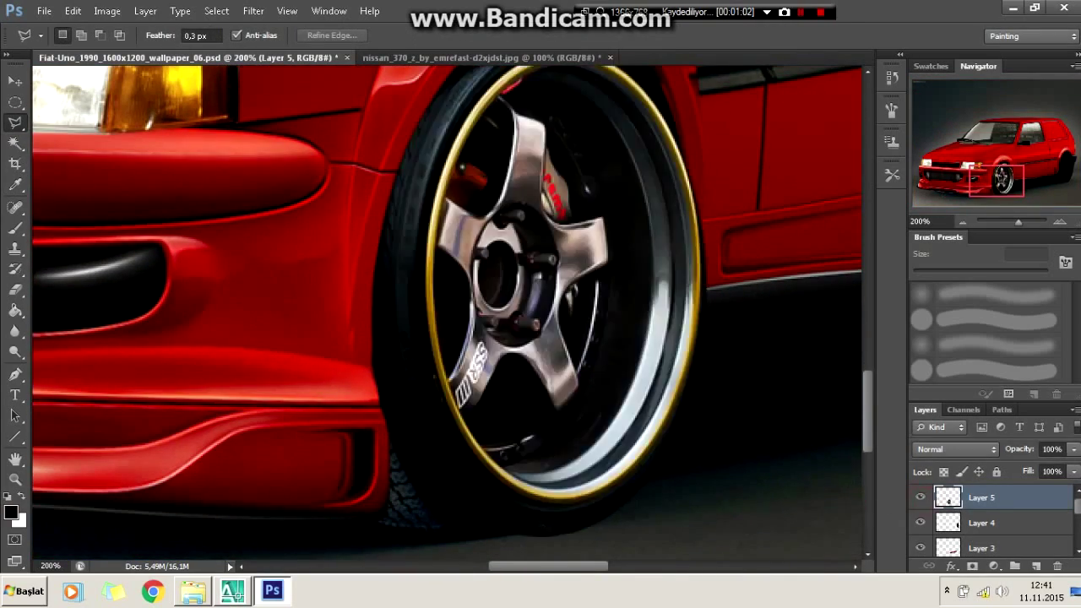
scroll(559, 519, "down", 1)
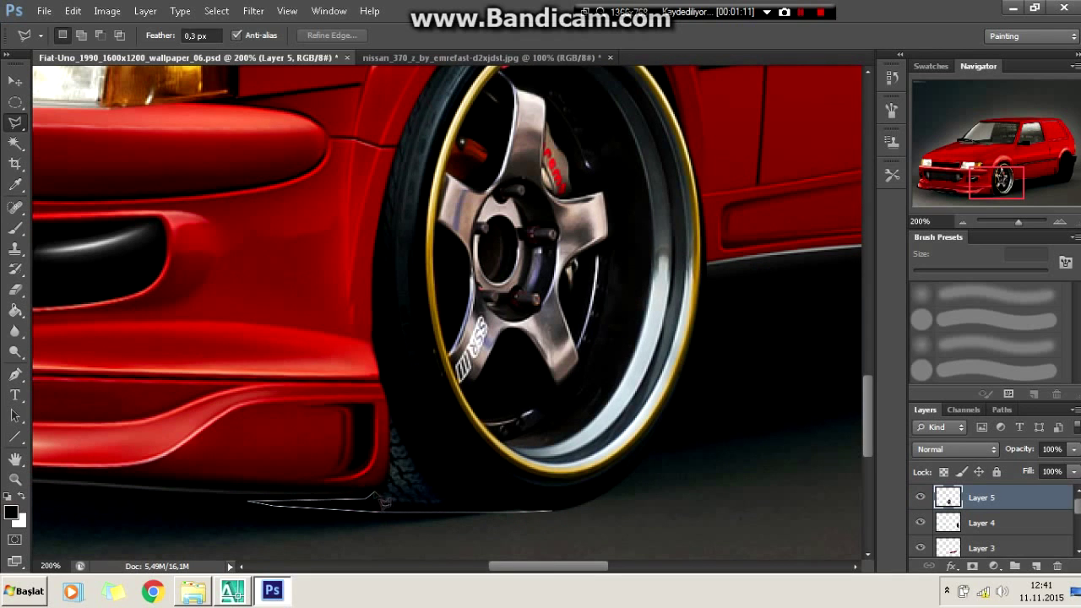
key("b")
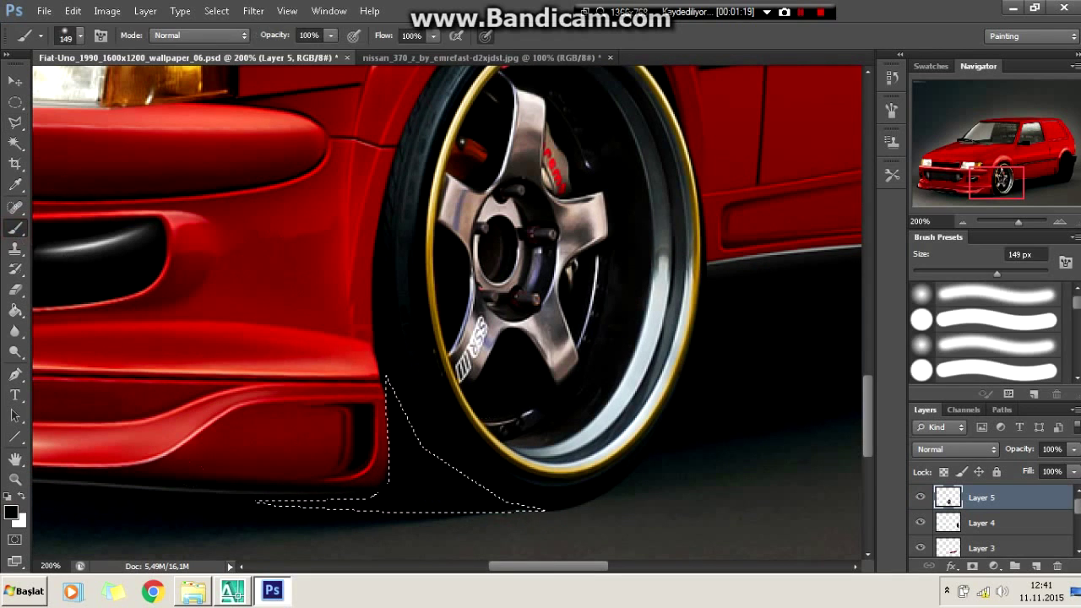
key("l")
key("ctrl+minus")
key("ctrl+minus")
key("ctrl+minus")
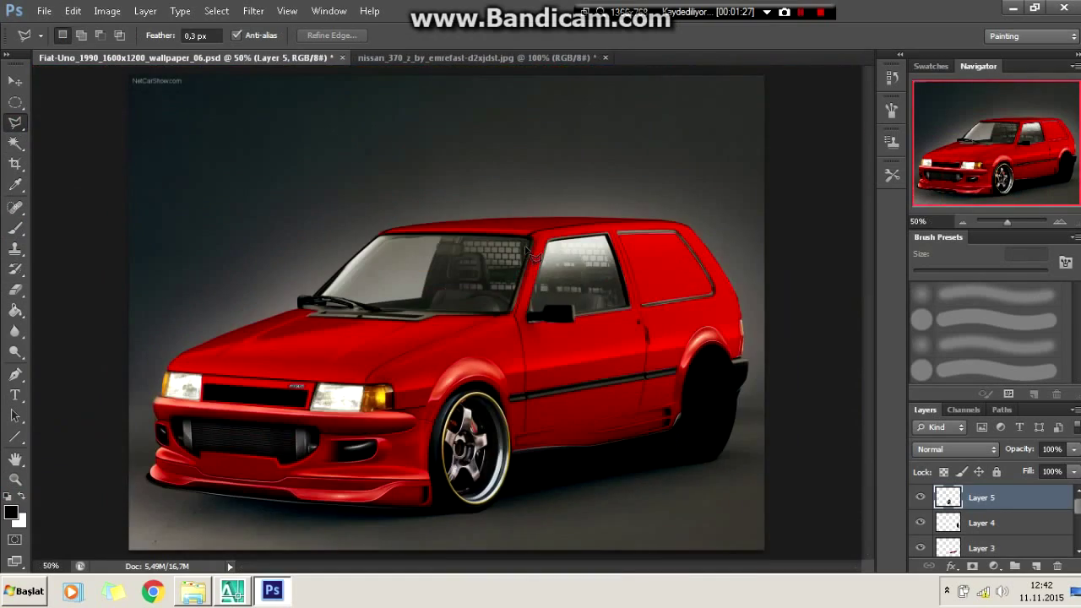
key("ctrl+minus")
key("ctrl+plus")
key("ctrl+plus")
left_click_drag(539, 566, 591, 577)
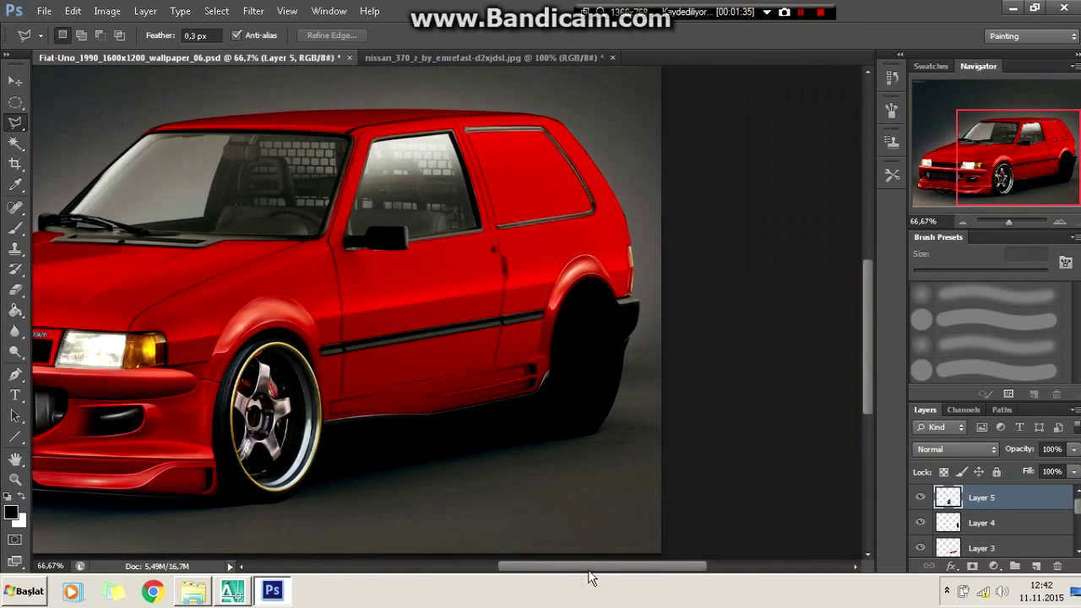
Duplicate Layer 5 onto the rear arch, narrowing its width and lowering its top edge
key("ctrl+j")
key("v")
mouse_move(270, 414)
left_mouse_down()
mouse_move(579, 397)
mouse_move(566, 383)
left_mouse_up()
key("ctrl+plus")
key("ctrl+t")
left_click_drag(350, 383, 385, 382)
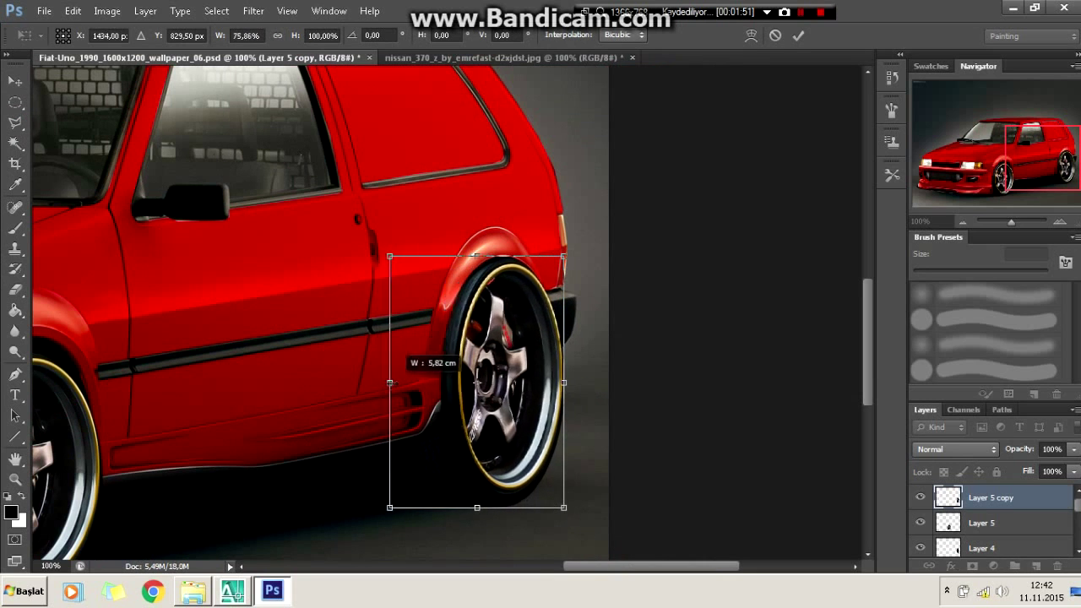
left_click_drag(464, 256, 464, 265)
Outline with the Lasso the area where the rear wheel copy overlaps the body
key("l")
scroll(457, 511, "up", 1)
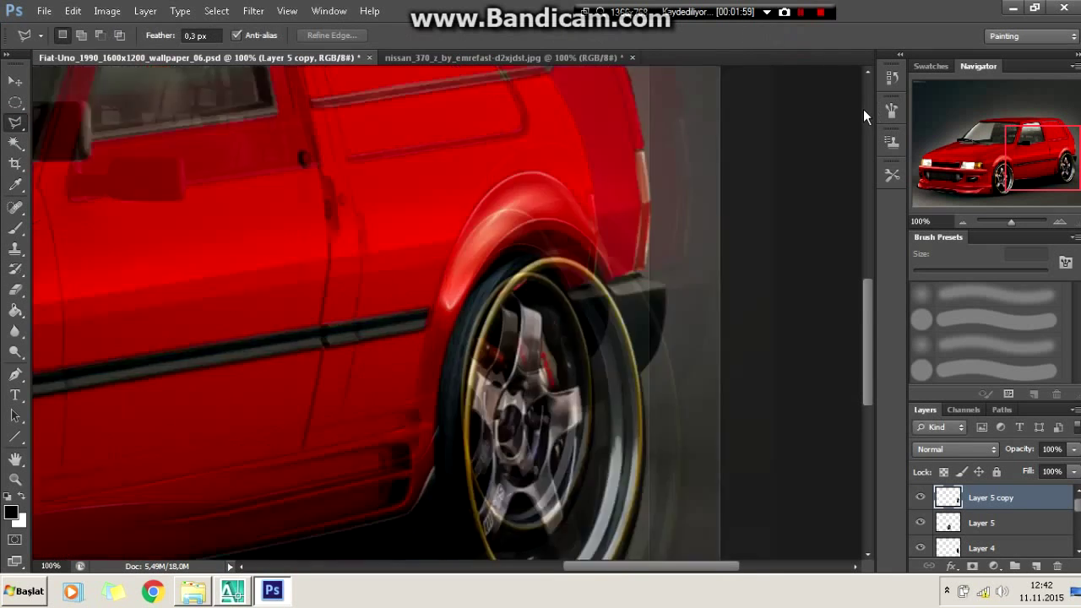
left_click(539, 495)
left_click(242, 477)
left_click(382, 367)
left_click(441, 353)
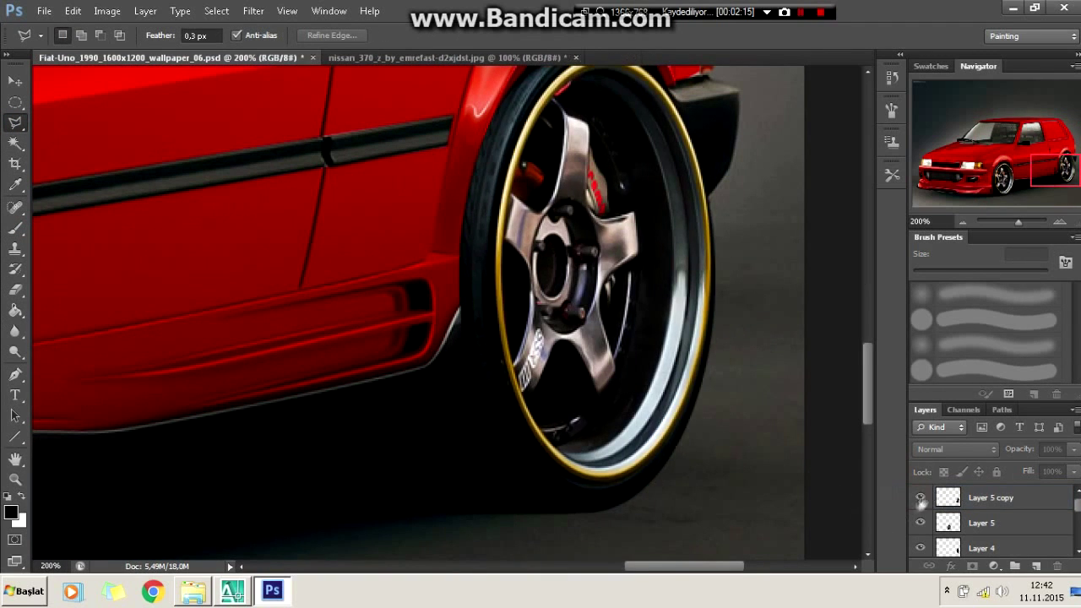
Select Layer 5 copy and take the Eraser to remove wheel pixels over the rear arch flare
left_click(435, 374)
left_click(471, 359)
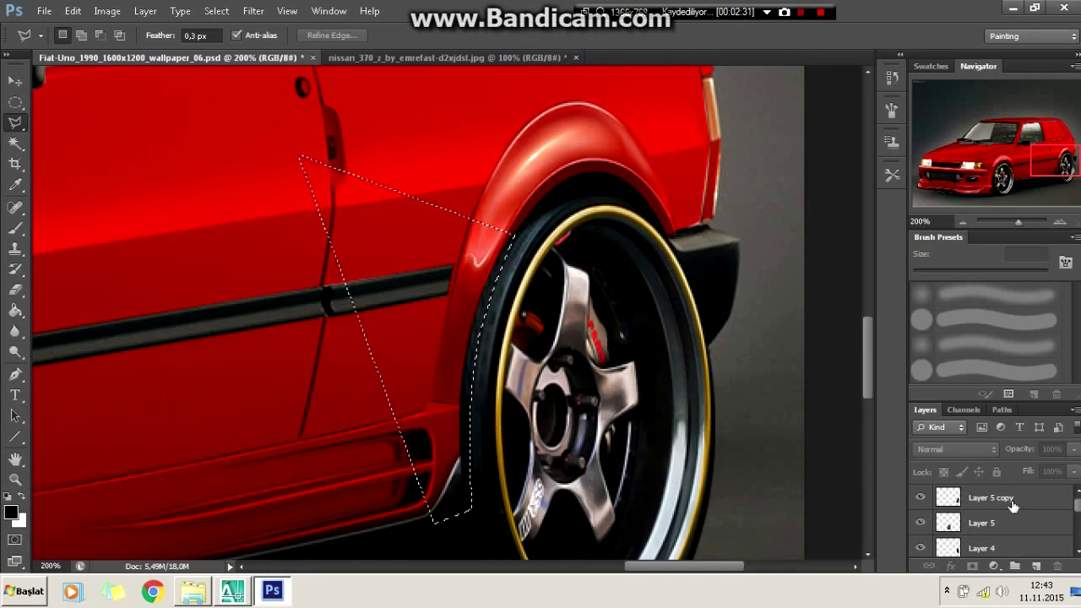
left_click(991, 498)
right_click(629, 211)
left_click(655, 219)
key("e")
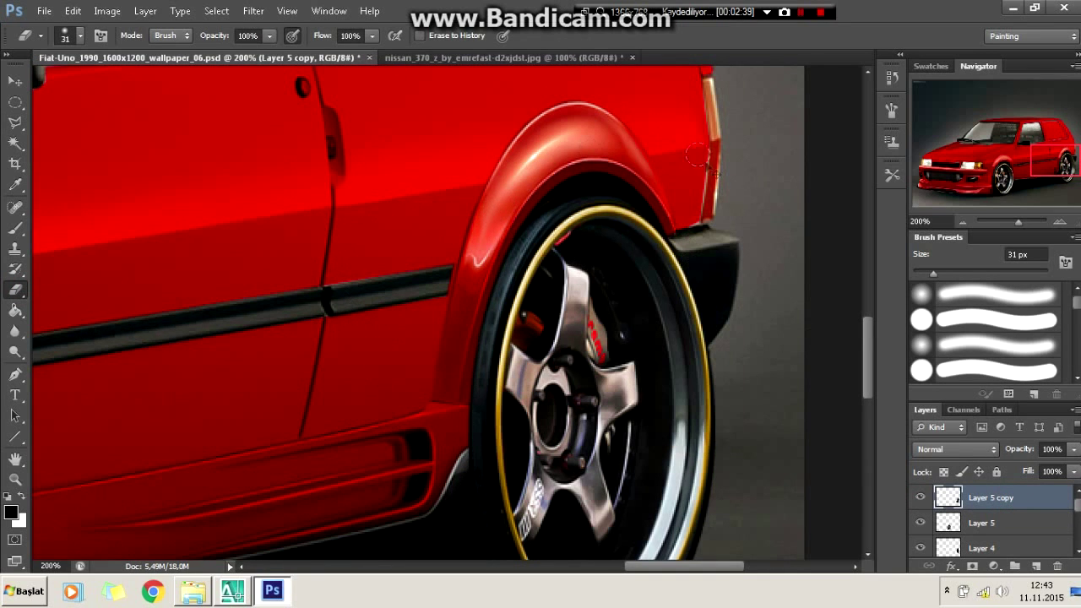